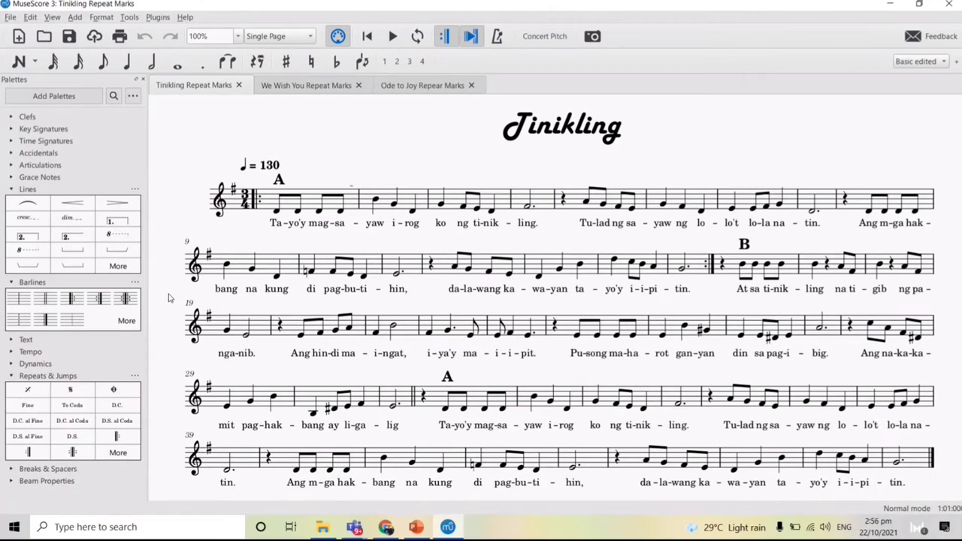
left_click(254, 200)
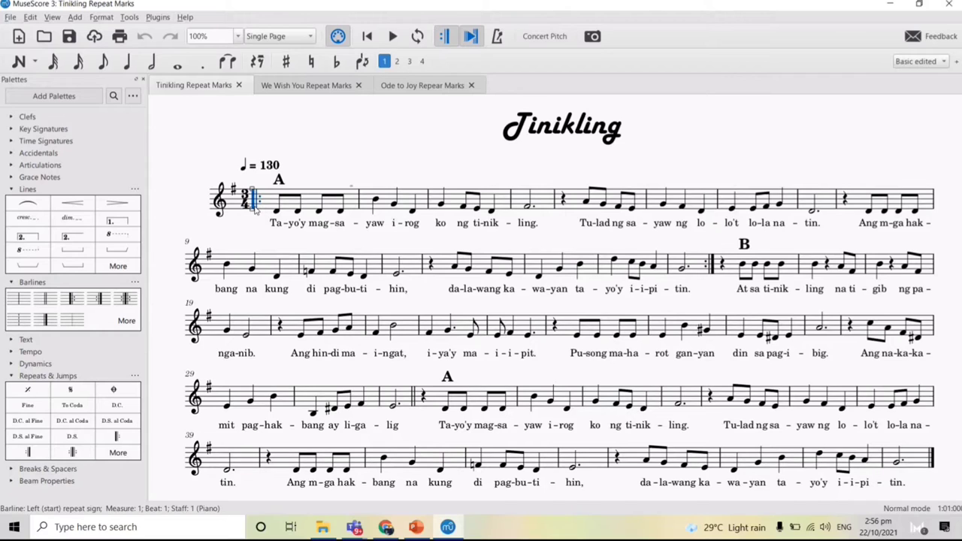
left_click(714, 272)
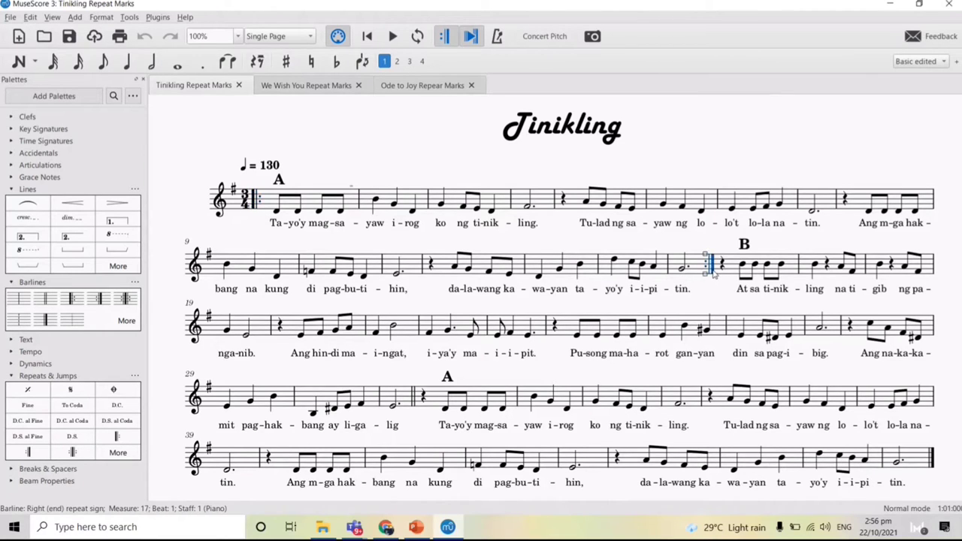
left_click(715, 288)
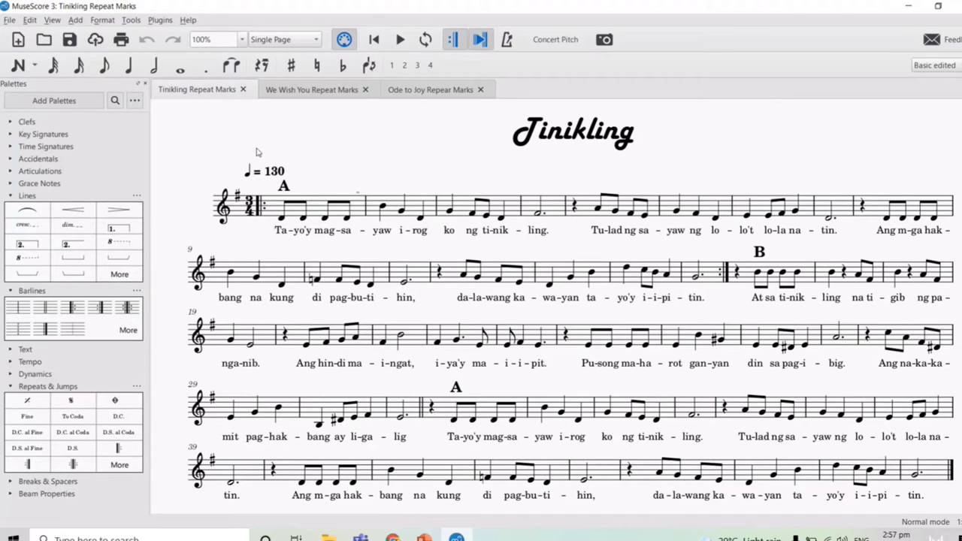
left_click(400, 39)
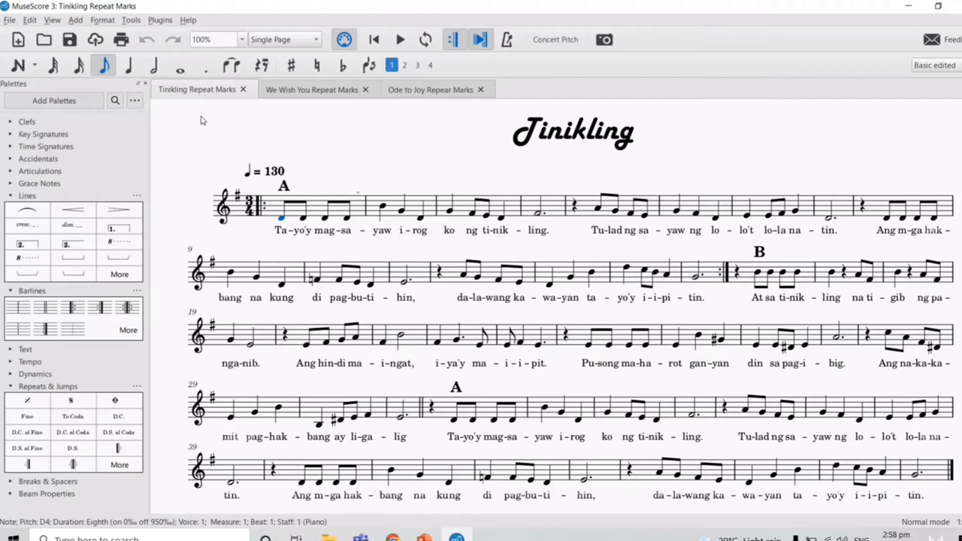
Delete measures 33 to the end, the written-out return of section A.
left_click(443, 412)
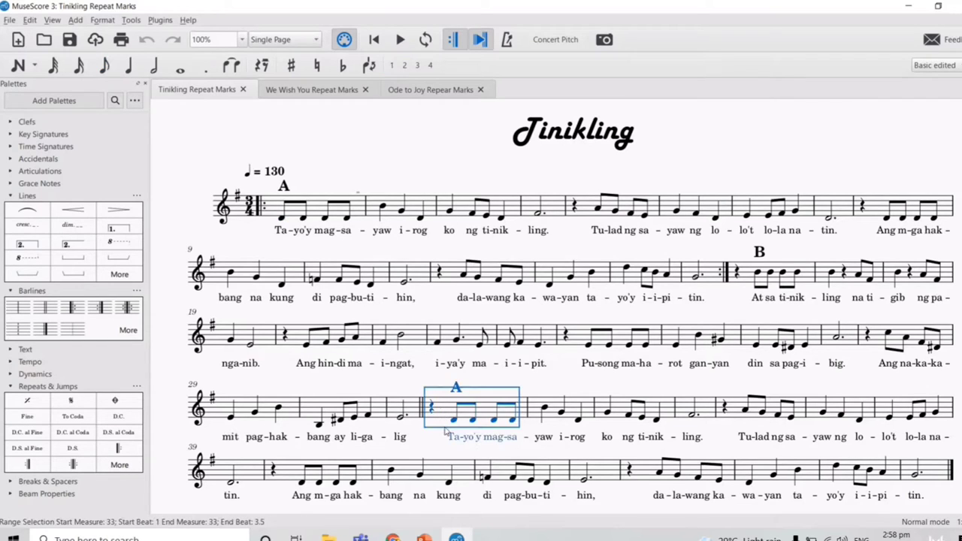
left_click(937, 472, "shift")
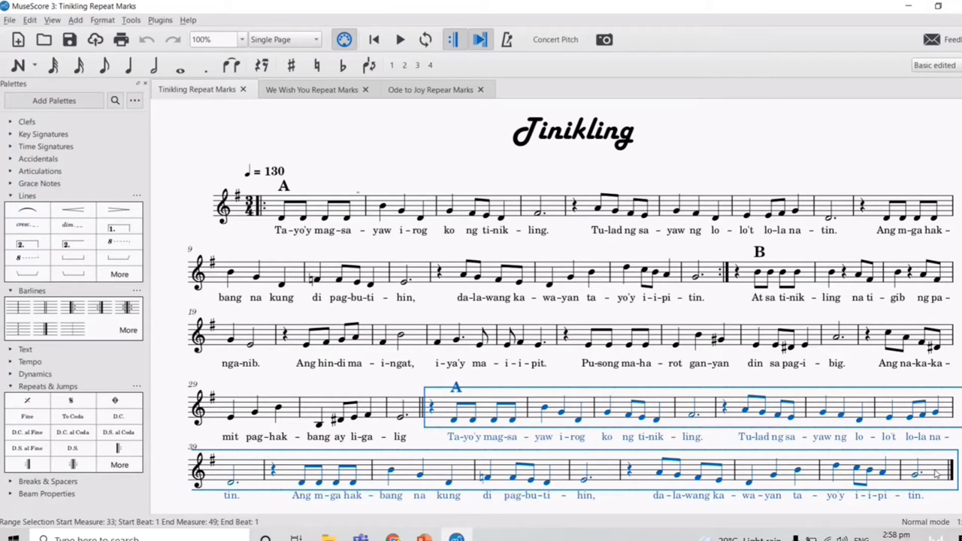
key("ctrl+Delete")
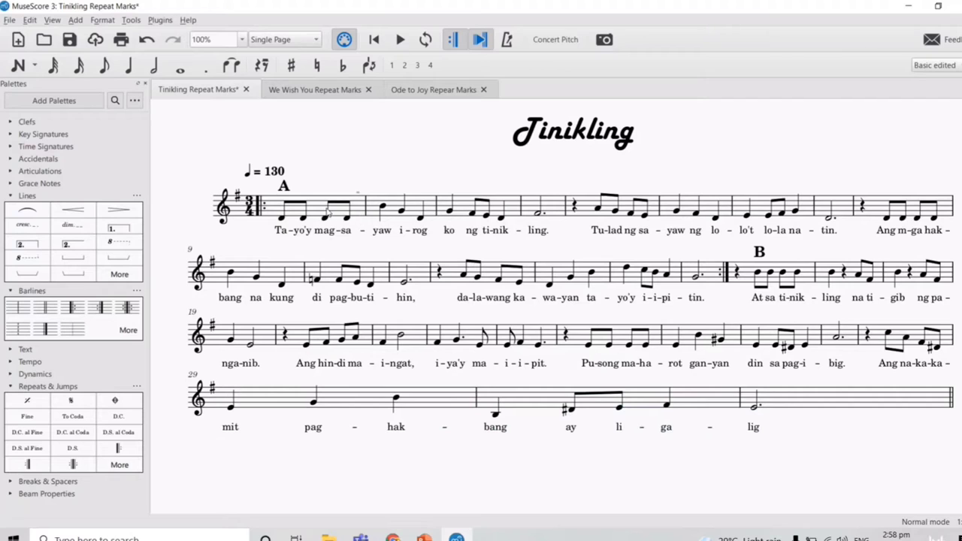
Respace the whole score with { and } so it spreads across four systems.
left_click(317, 208)
left_click(842, 396, "shift")
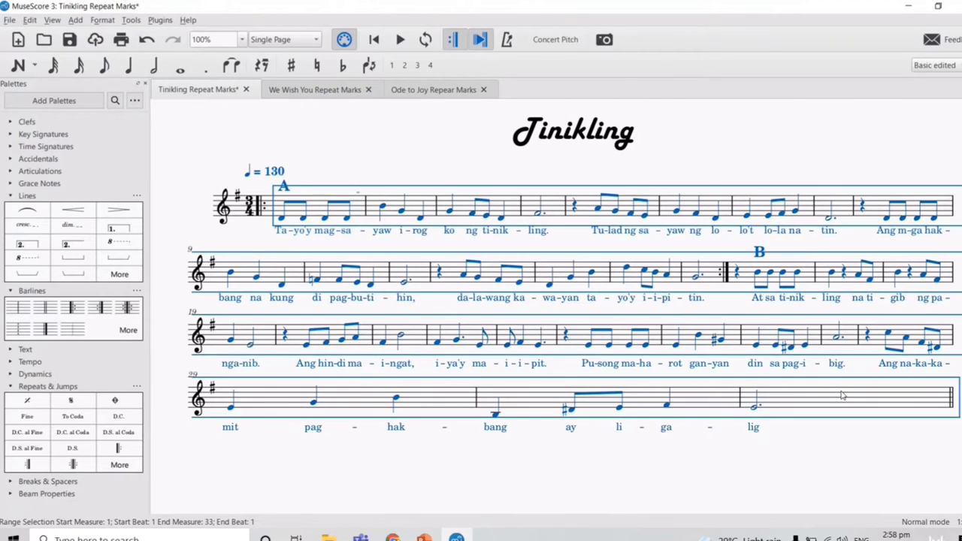
key("braceleft")
key("braceright")
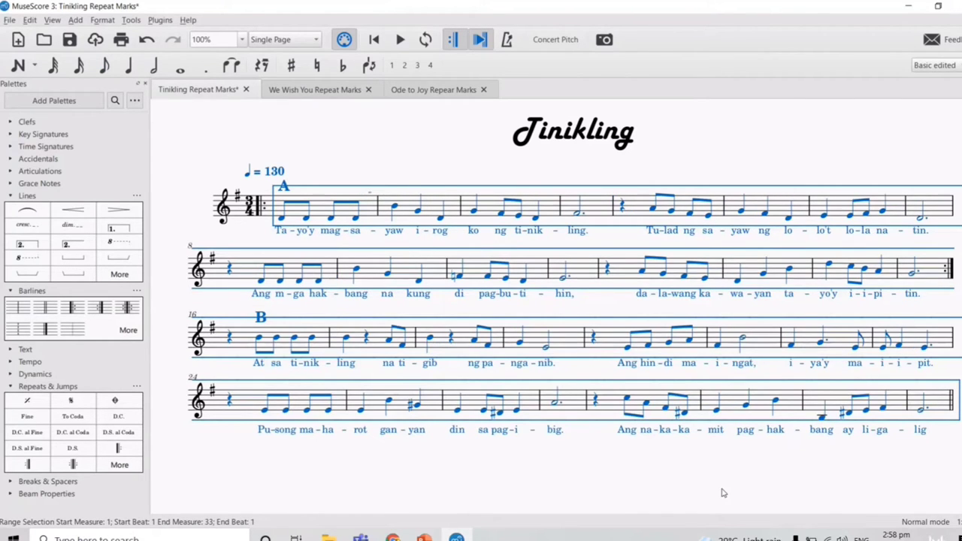
left_click(707, 507)
left_click(930, 278)
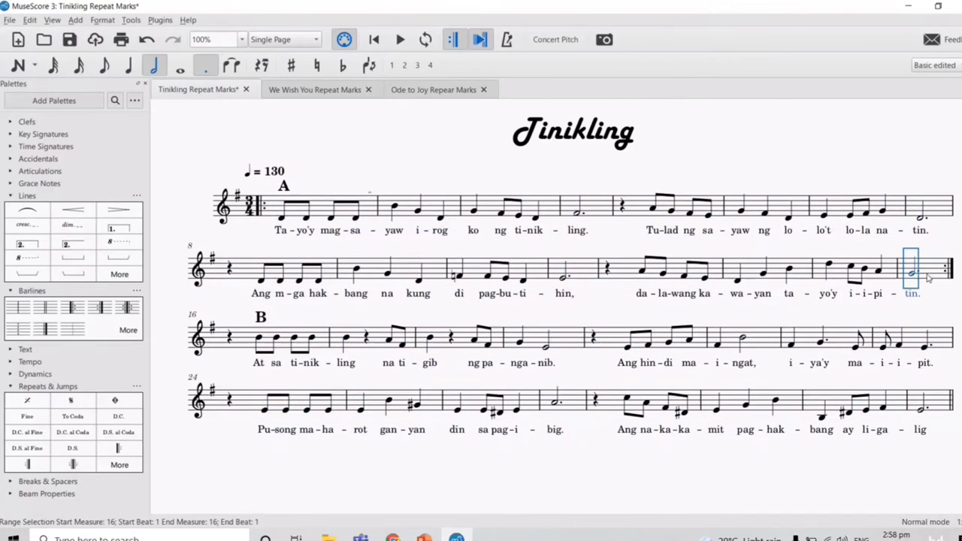
Place a Fine marking above measure 15, the last bar of section A.
left_click(624, 306)
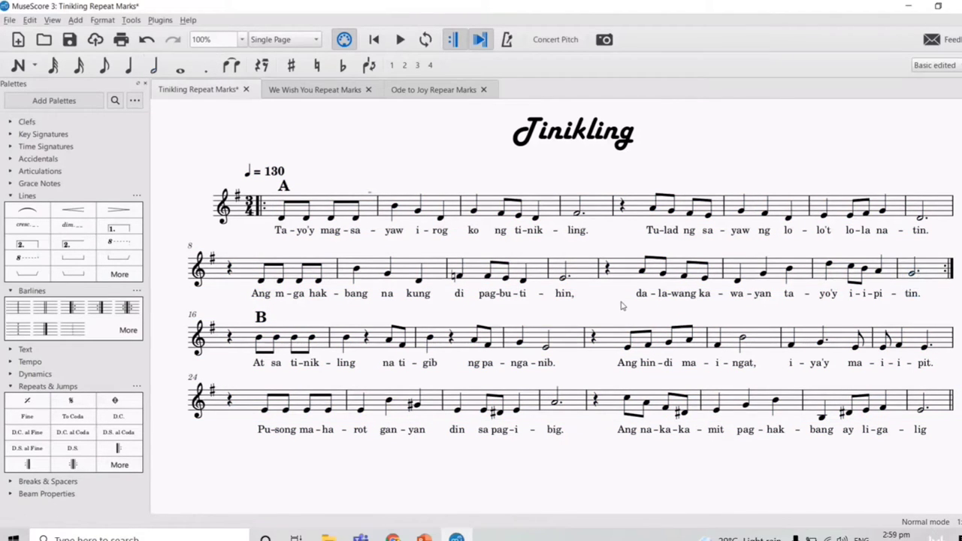
left_click(931, 273)
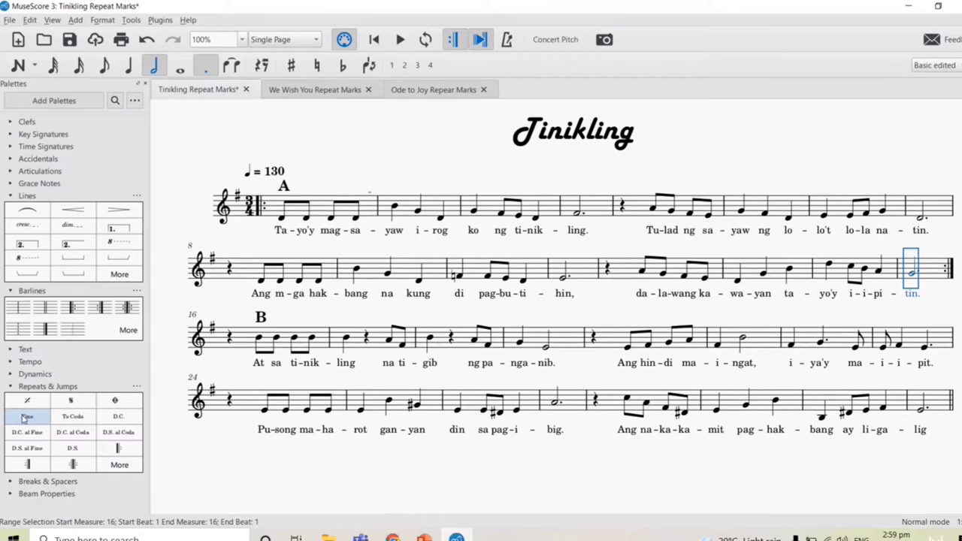
mouse_move(25, 420)
left_mouse_down()
mouse_move(232, 404)
mouse_move(697, 311)
mouse_move(884, 291)
mouse_move(918, 274)
left_mouse_up()
double_click(942, 246)
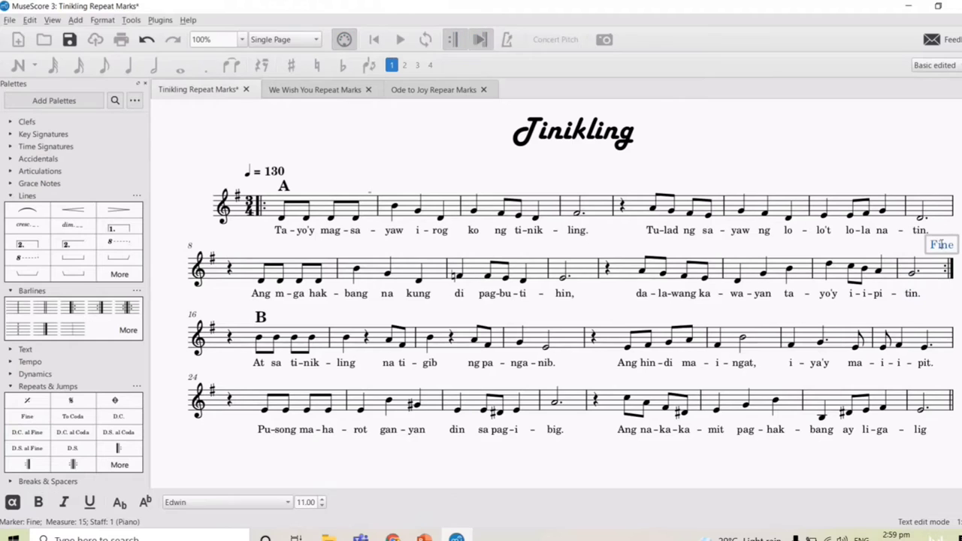
key("Escape")
key("Escape")
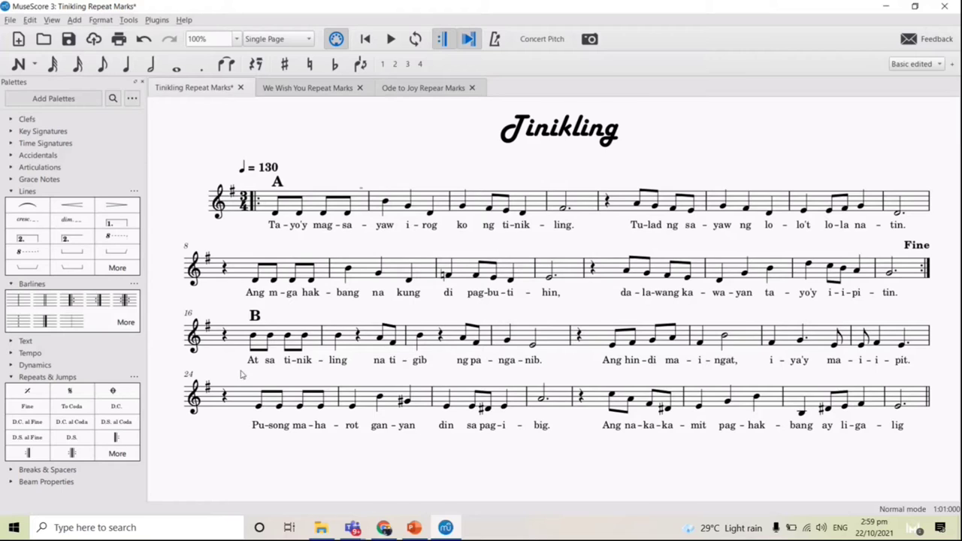
Attach D.C. al Fine above the final measure of section B.
left_click(317, 210)
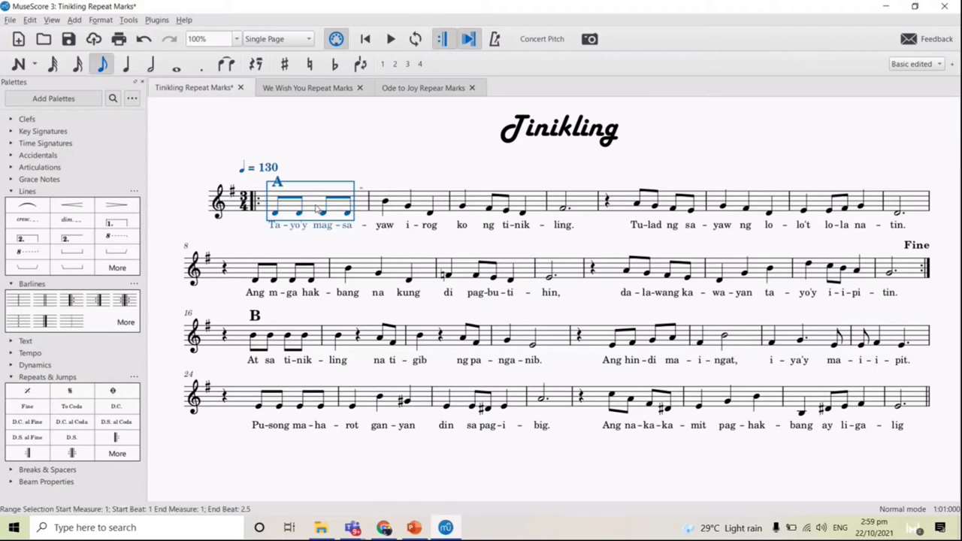
left_click(226, 251)
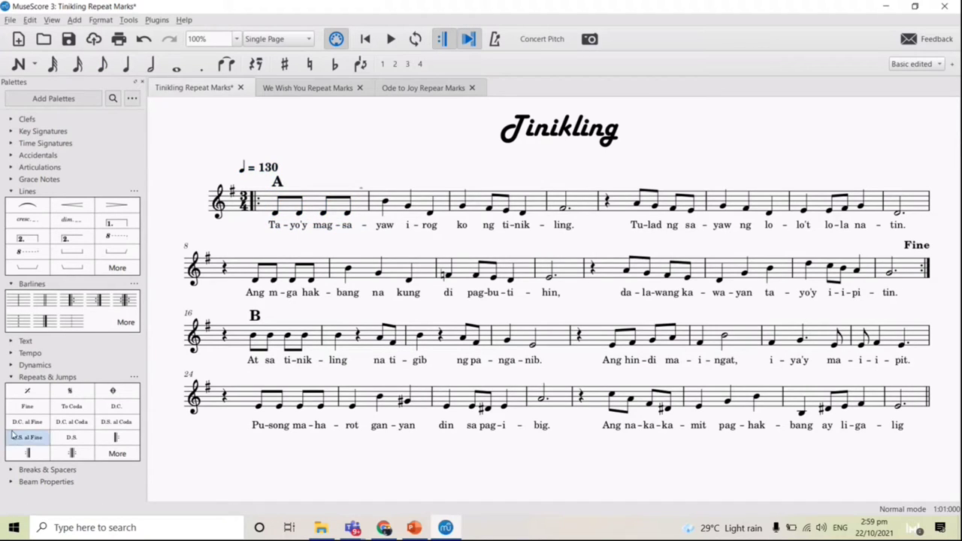
left_click_drag(27, 421, 890, 397)
double_click(874, 384)
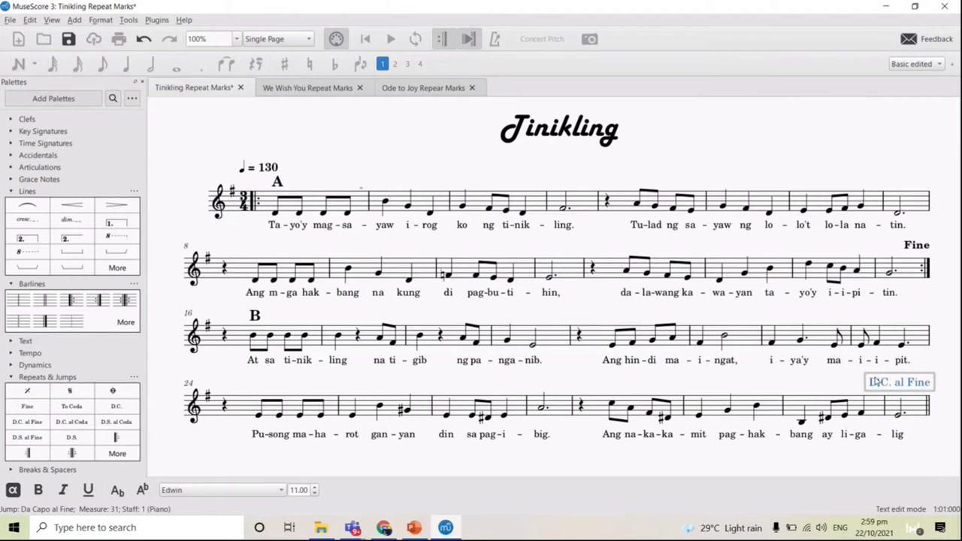
left_click(819, 475)
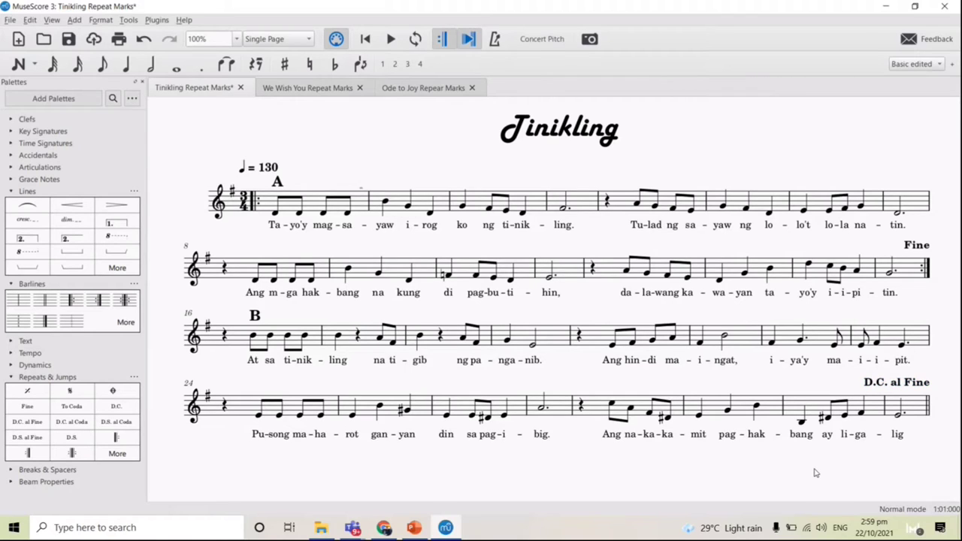
left_click(366, 39)
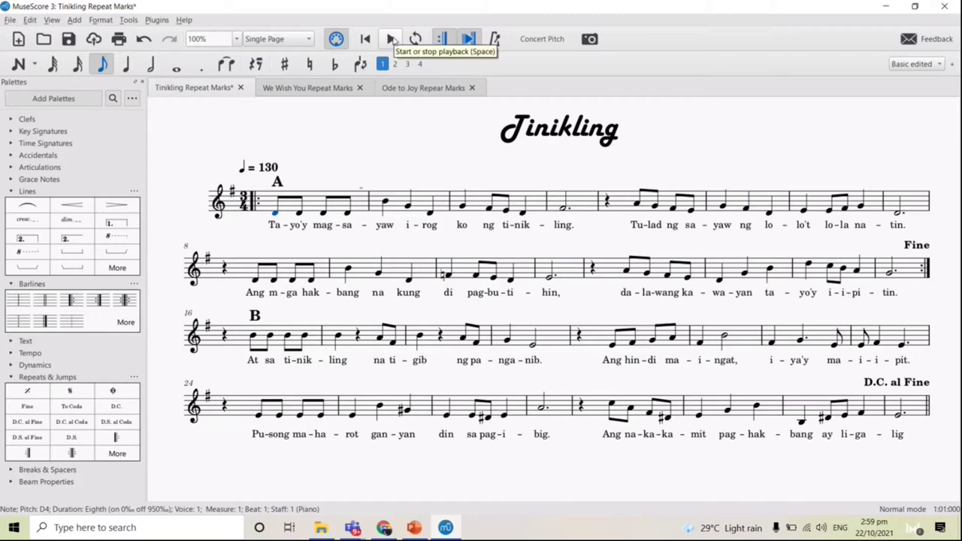
left_click(392, 39)
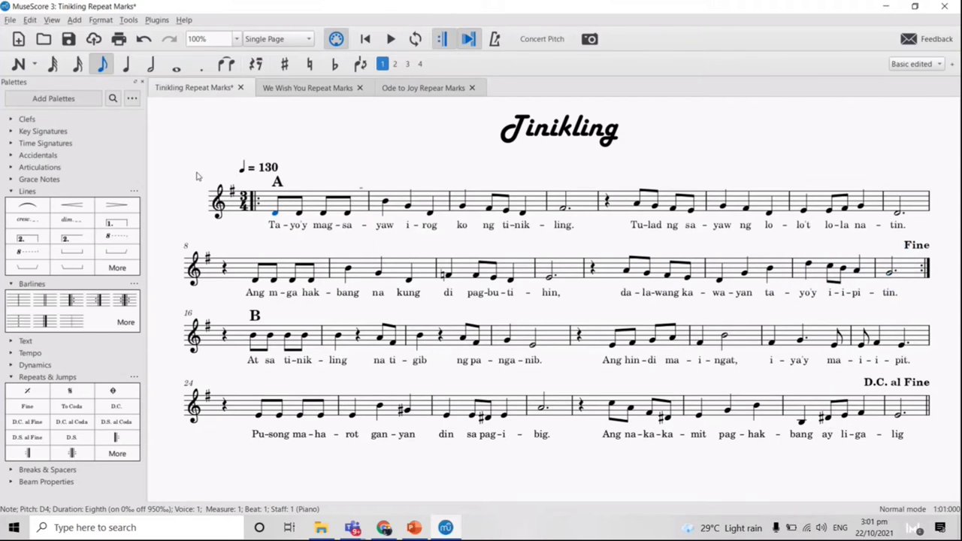
key("Escape")
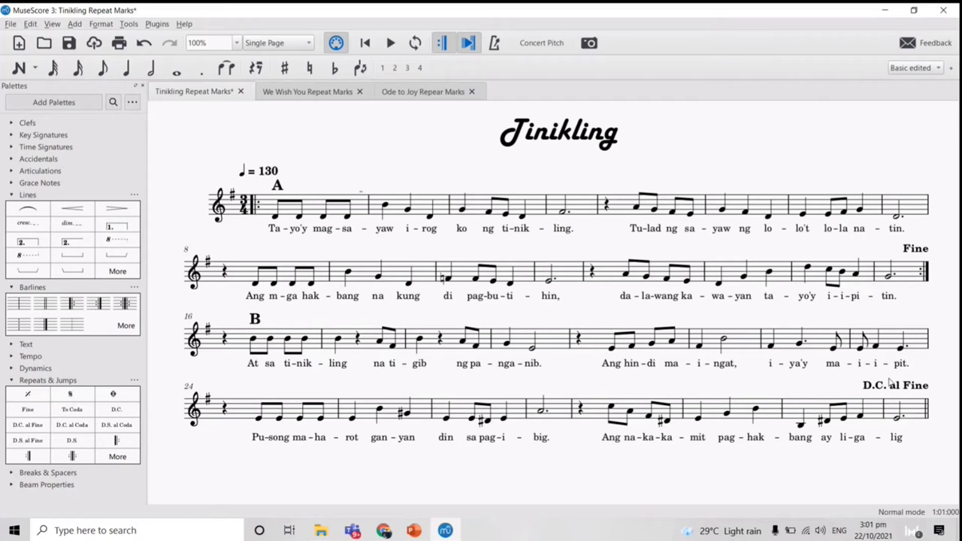
left_click(892, 389)
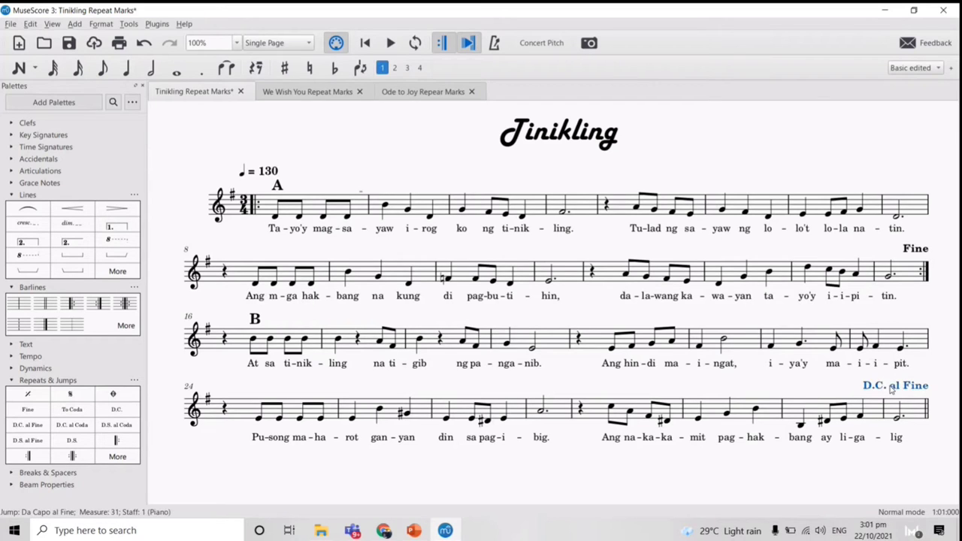
left_click(911, 251)
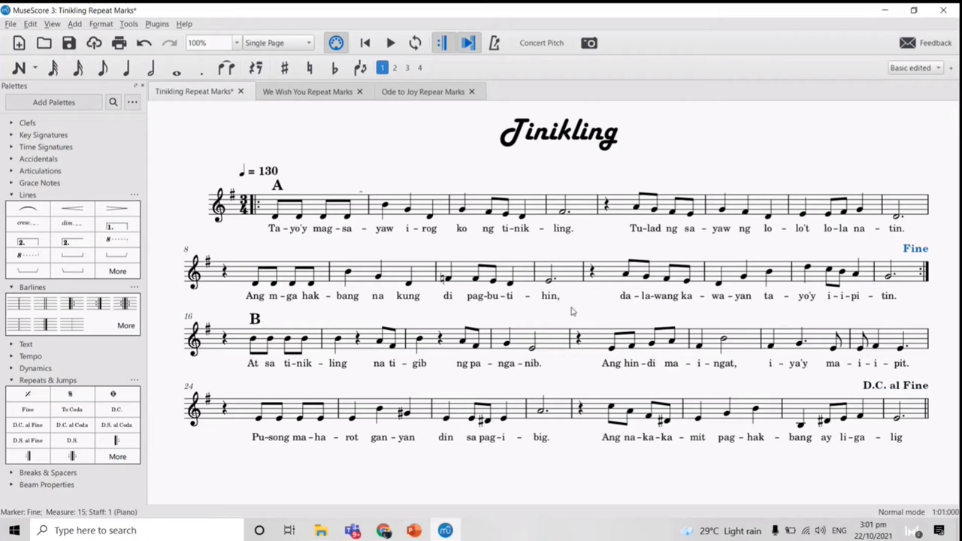
key("Escape")
Switch to the We Wish You Repeat Marks score and locate rehearsal marks A, B and A.
left_click(286, 96)
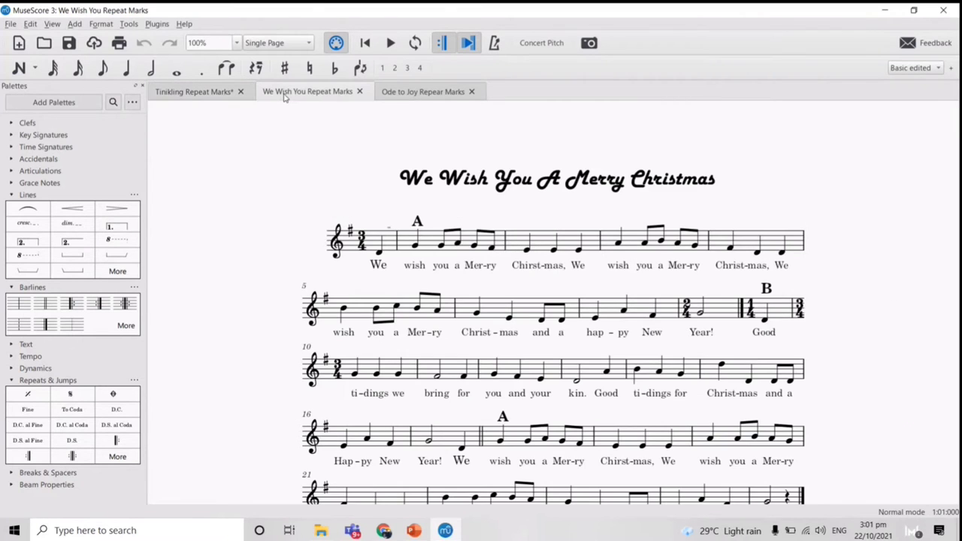
scroll(219, 389, "down", 1)
scroll(218, 388, "down", 1)
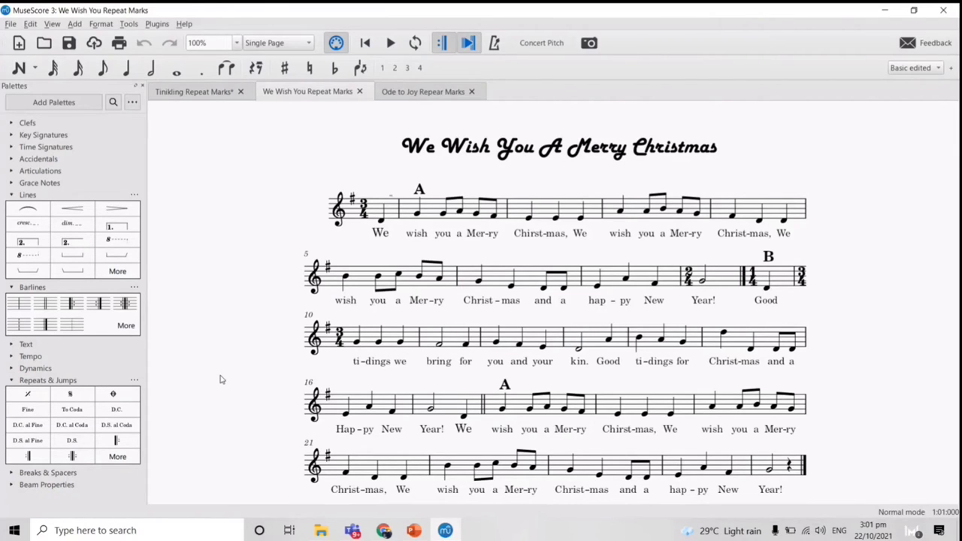
left_click(420, 190)
left_click(766, 257)
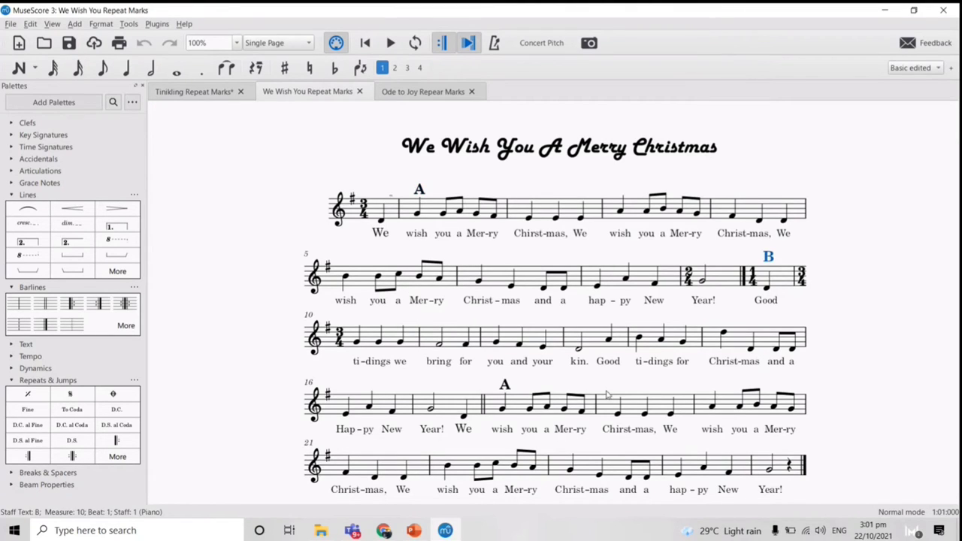
left_click(505, 385)
Compare measure 2 with measure 19, then select measures 19–27, the returning A section.
left_click(516, 410)
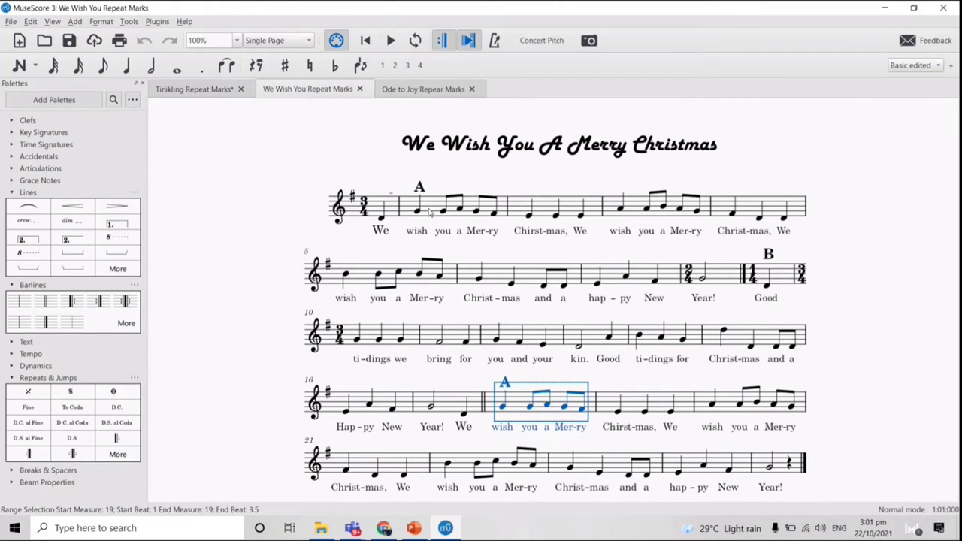
left_click(430, 212)
key("Escape")
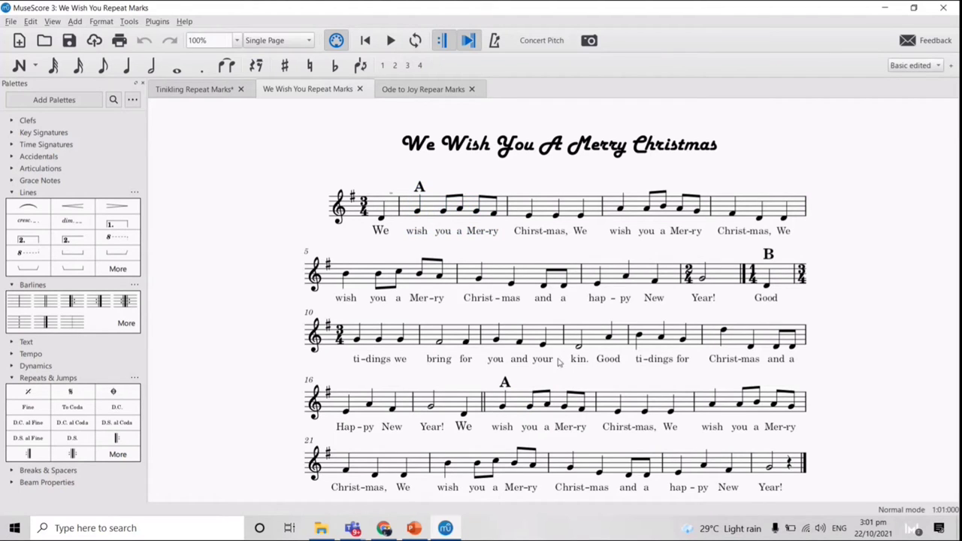
left_click(518, 407)
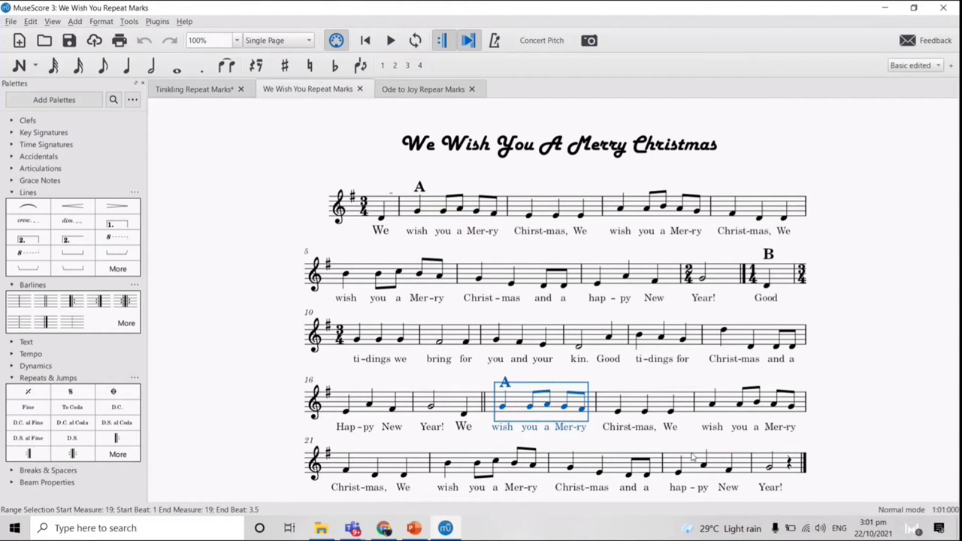
left_click(767, 463, "shift")
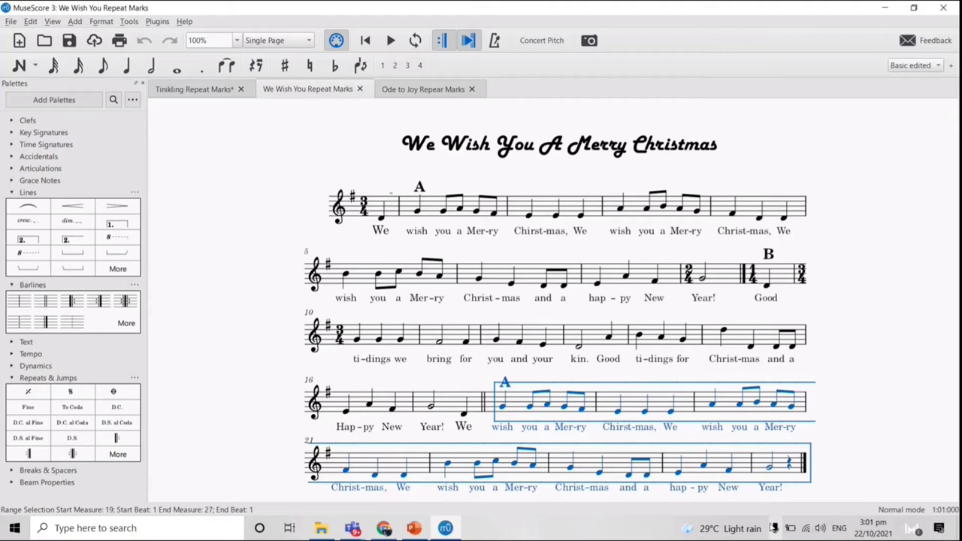
Delete the leftover measures 19–27 and widen the spacing of the remaining measures.
key("ctrl+Delete")
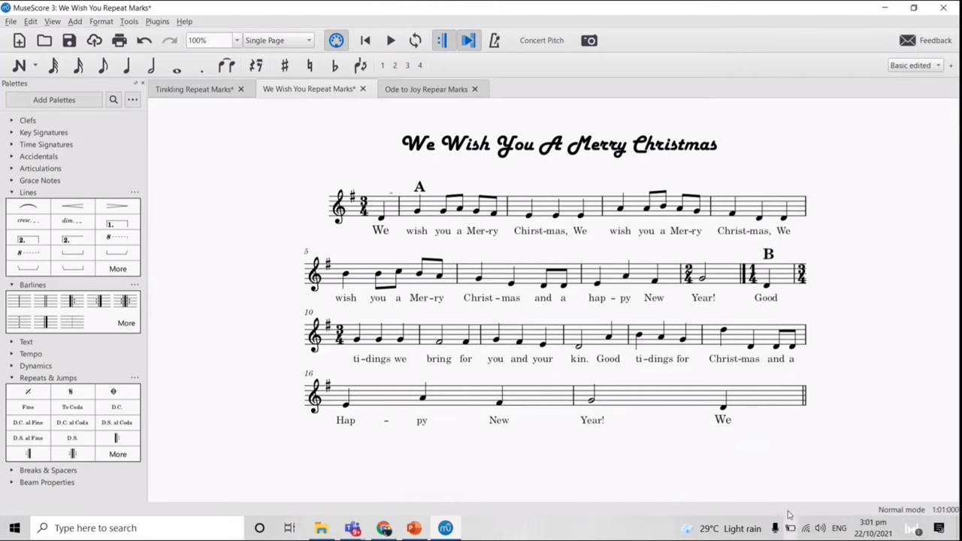
left_click(432, 209)
left_click(780, 404, "shift")
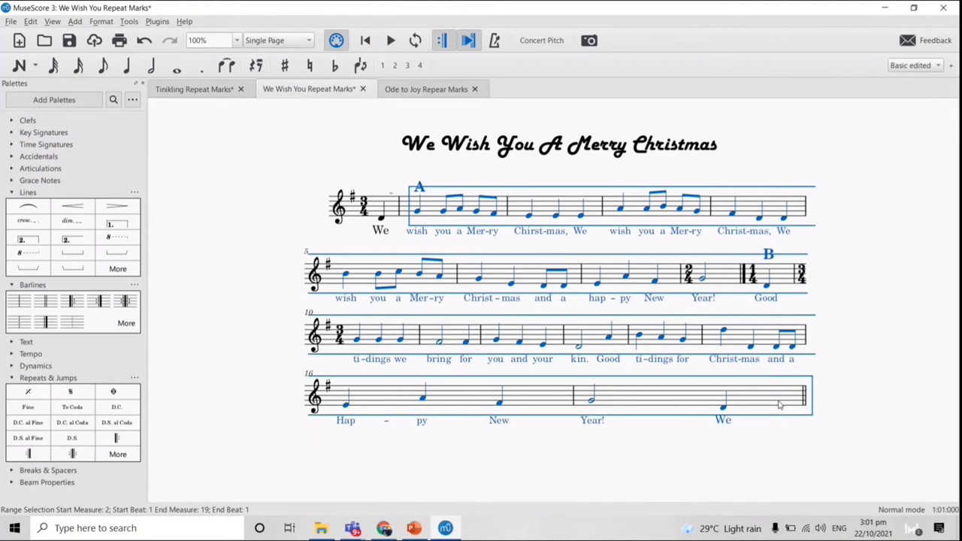
key("braceright")
left_click(692, 475)
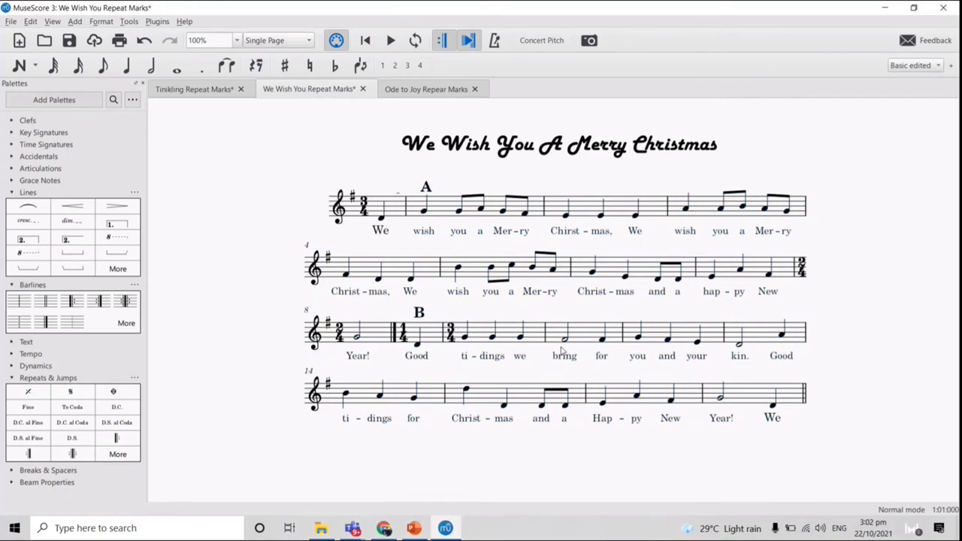
Tighten spacing from the pickup through the 'Year!' measure so five measures fit on line one.
left_click(440, 210)
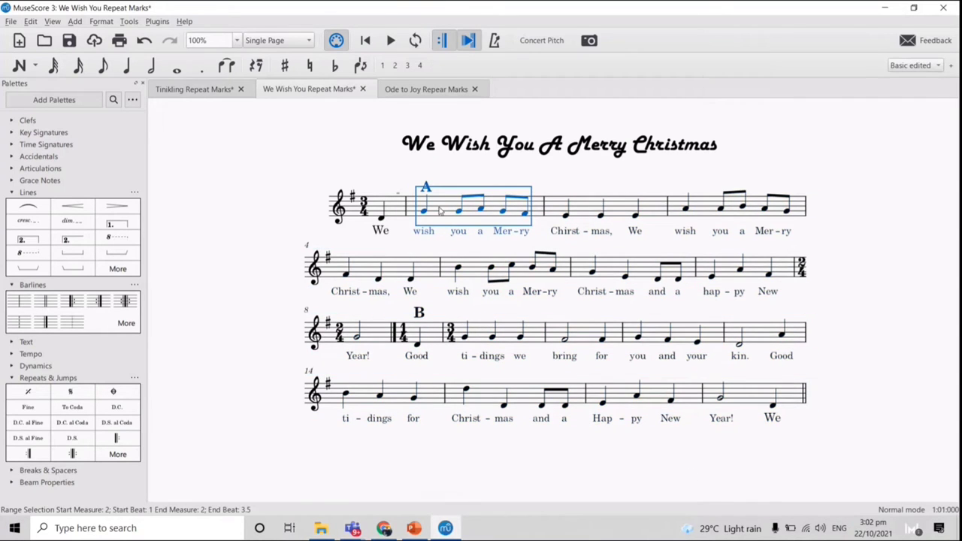
key("Escape")
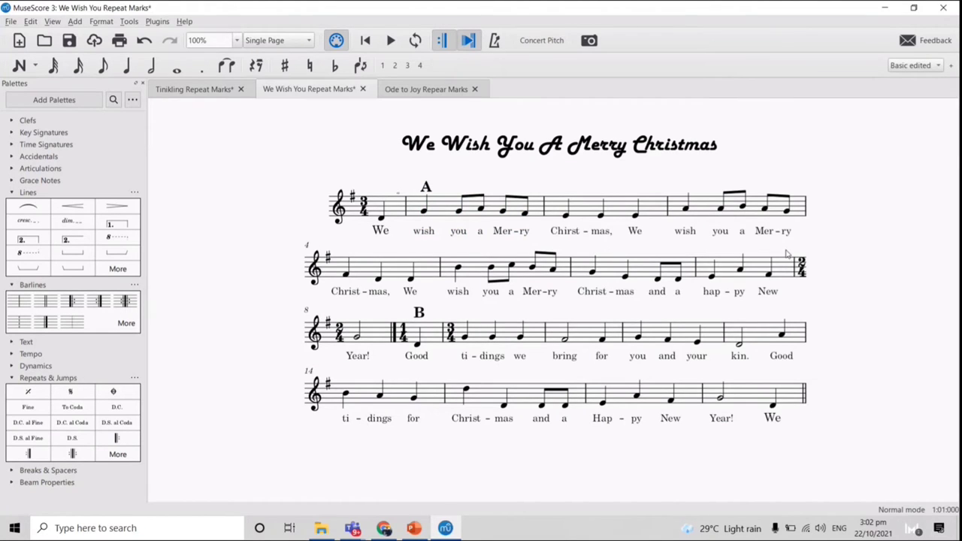
left_click(368, 343)
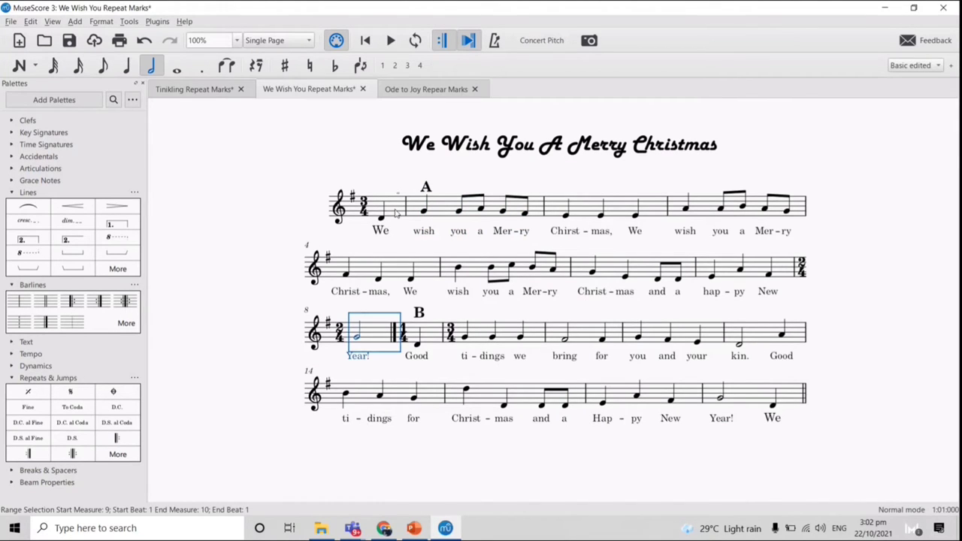
left_click(396, 212)
left_click(376, 337, "shift")
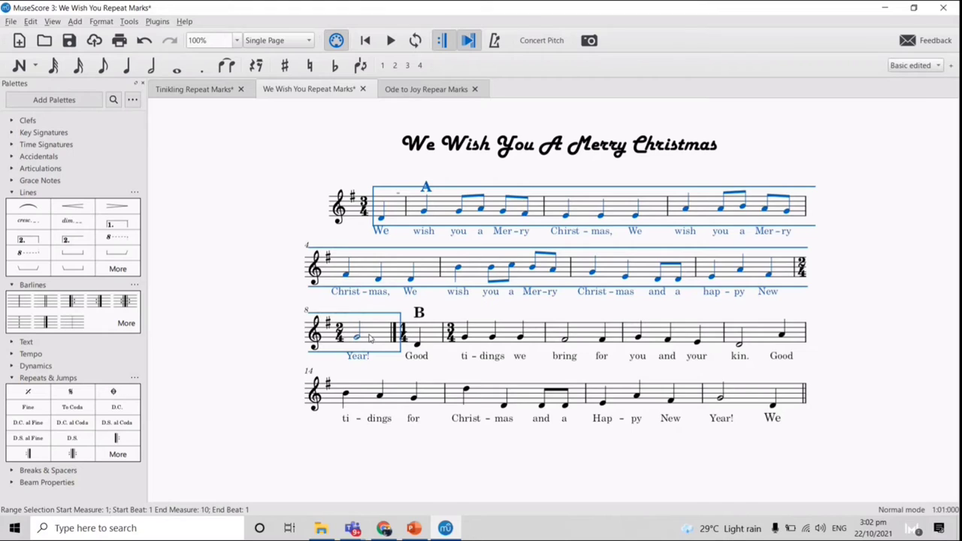
key("braceleft")
key("Escape")
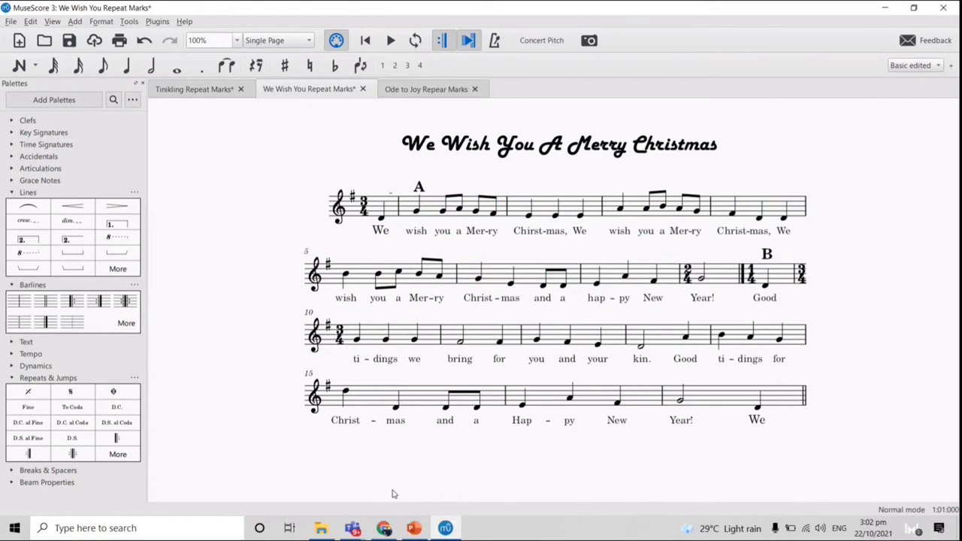
left_click(431, 209)
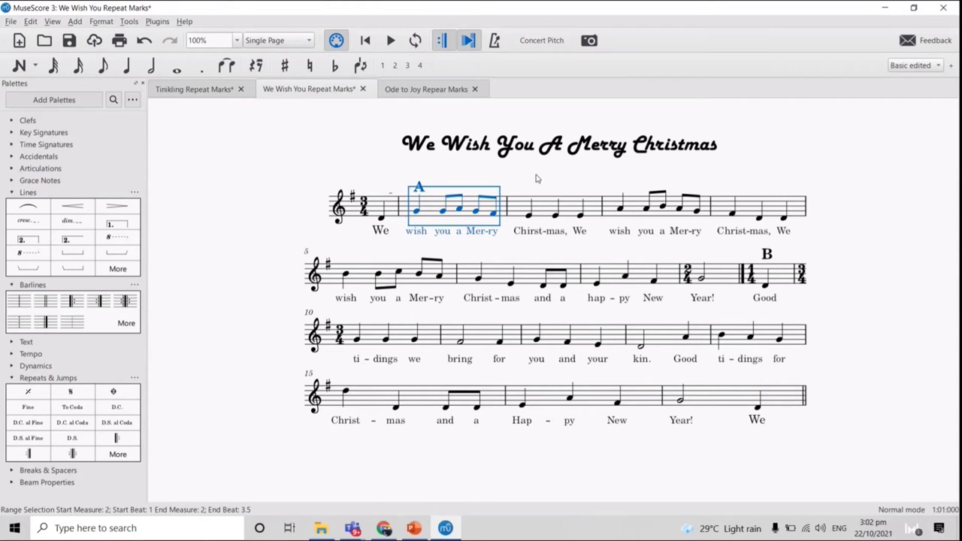
left_click(726, 279)
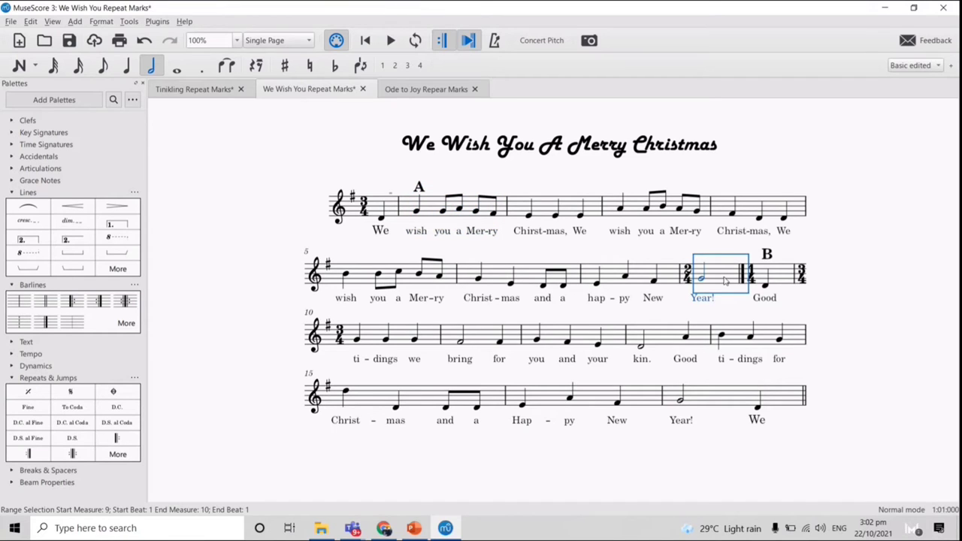
key("Escape")
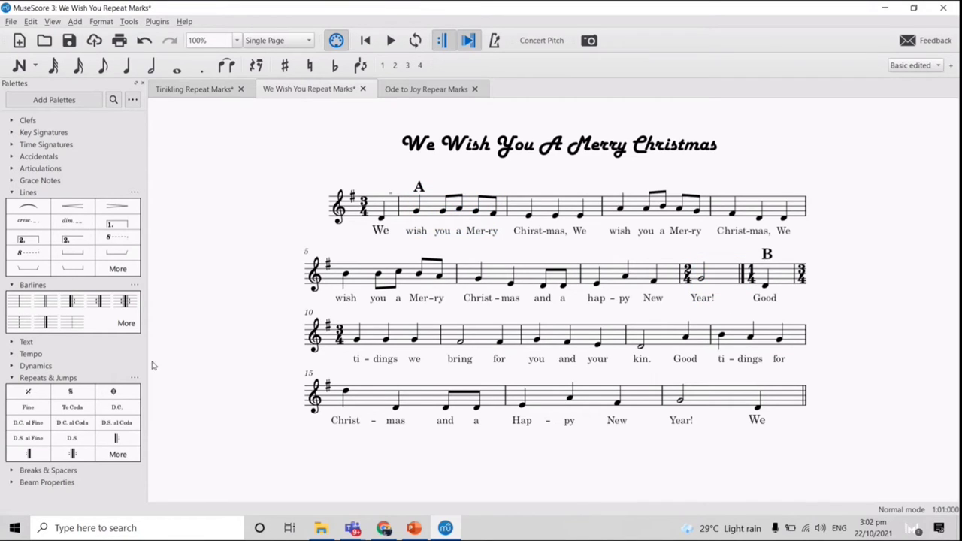
Place a Fine mark above measure 8, the 'Year!' bar, and check its text.
left_click_drag(28, 407, 704, 275)
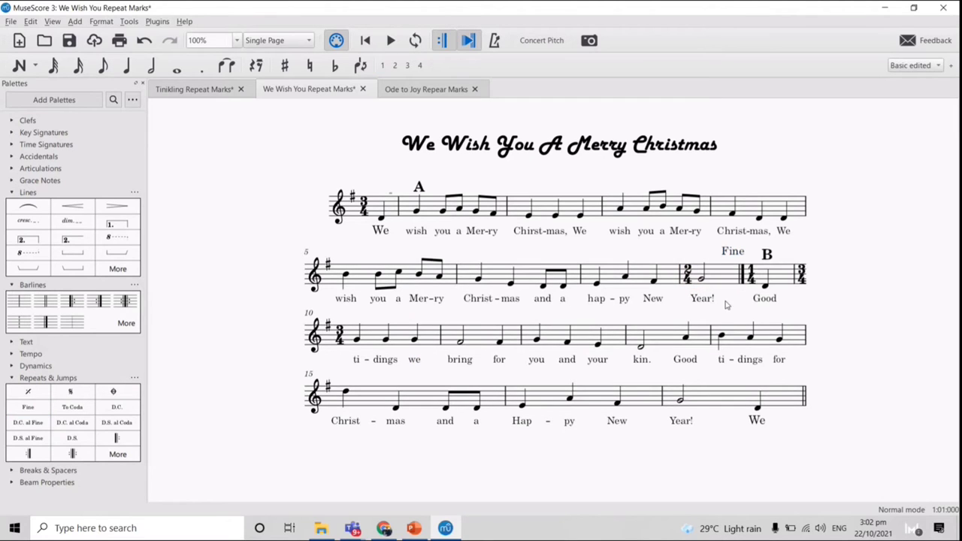
left_click(731, 251)
double_click(732, 251)
double_click(732, 251)
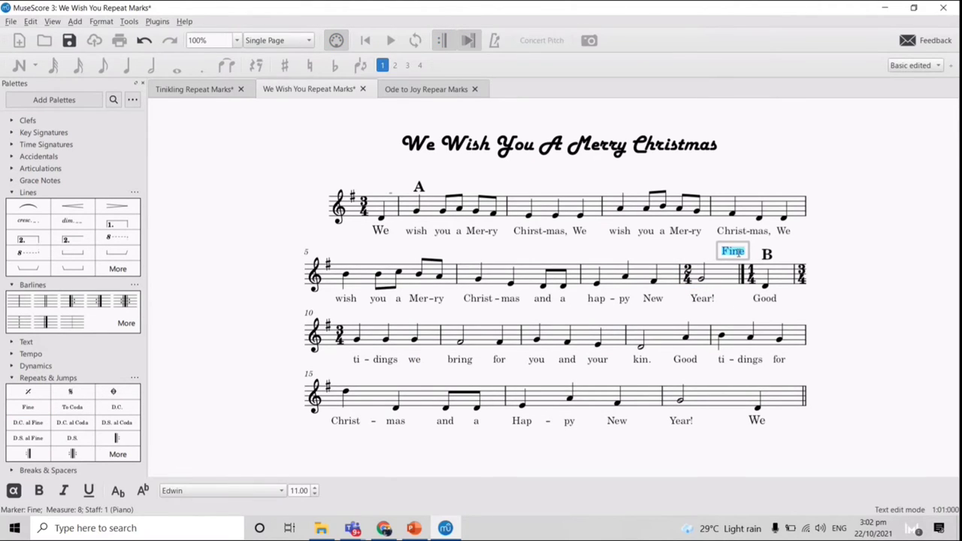
left_click(737, 302)
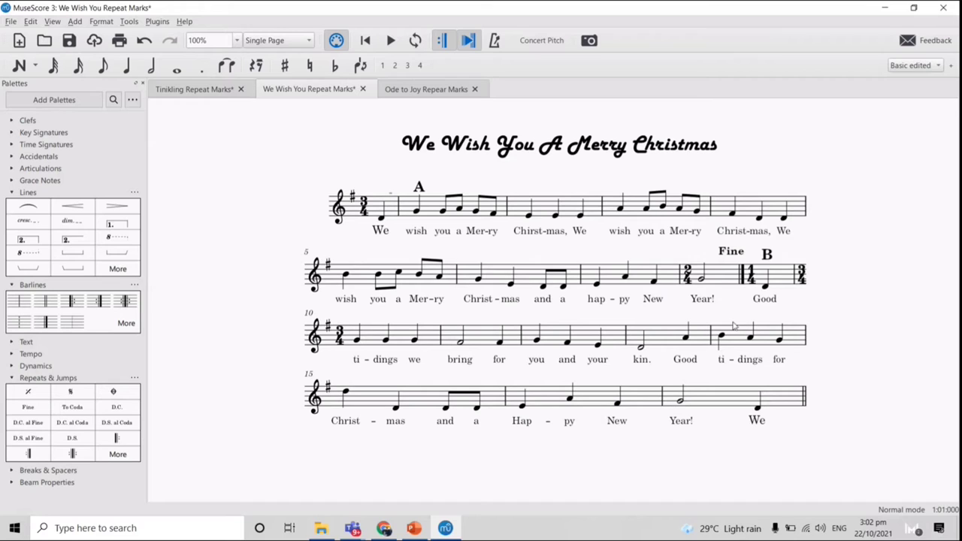
Select the final measures and the pickup and closing 'We' notes to compare them.
left_click(782, 283)
left_click(786, 397)
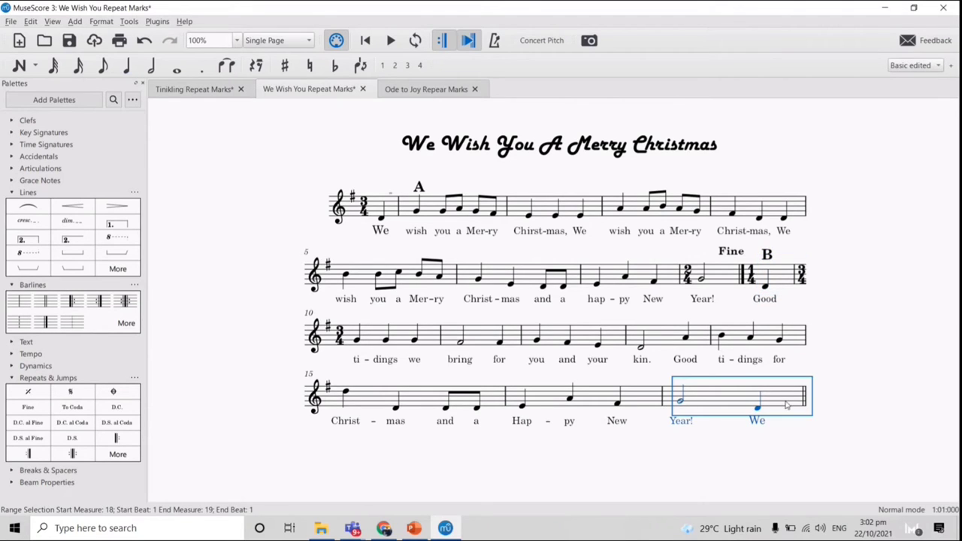
left_click(766, 443)
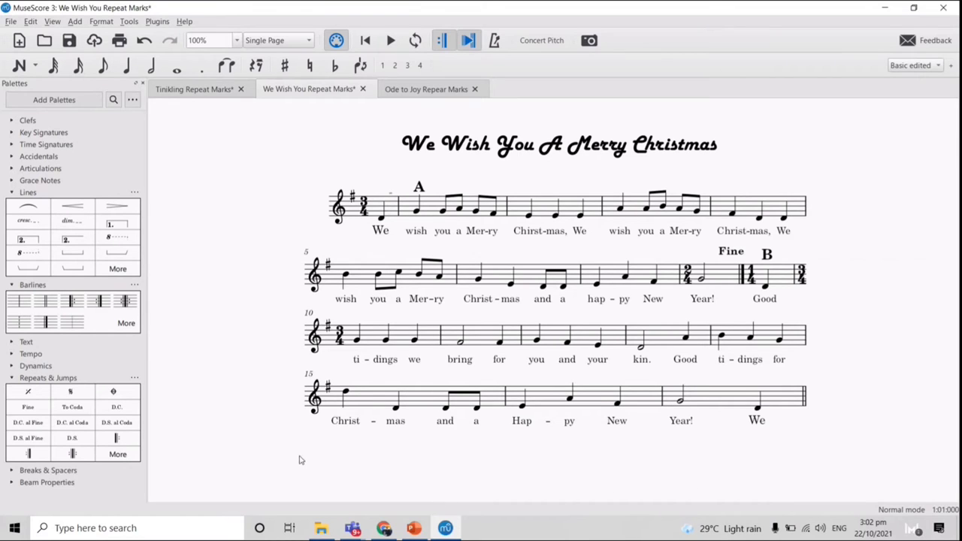
left_click(430, 210)
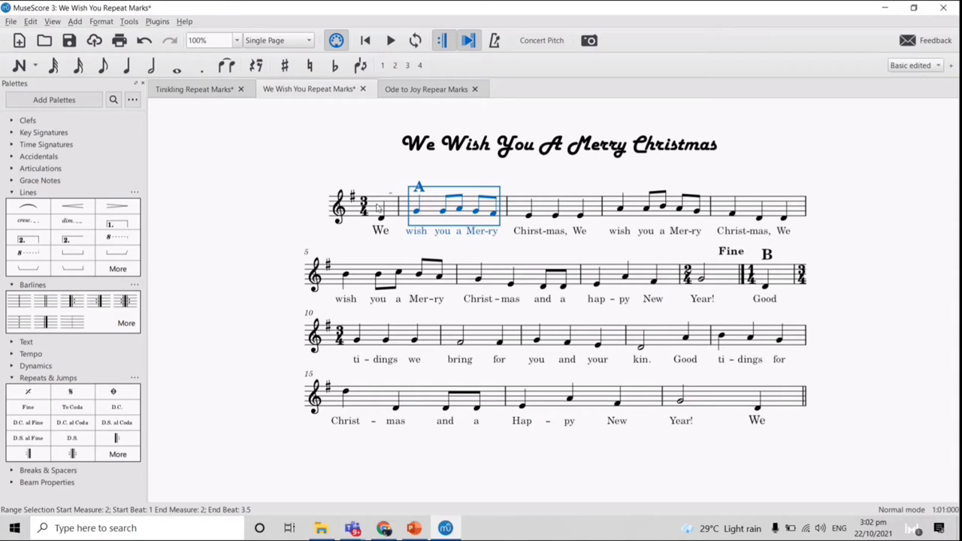
left_click(378, 209)
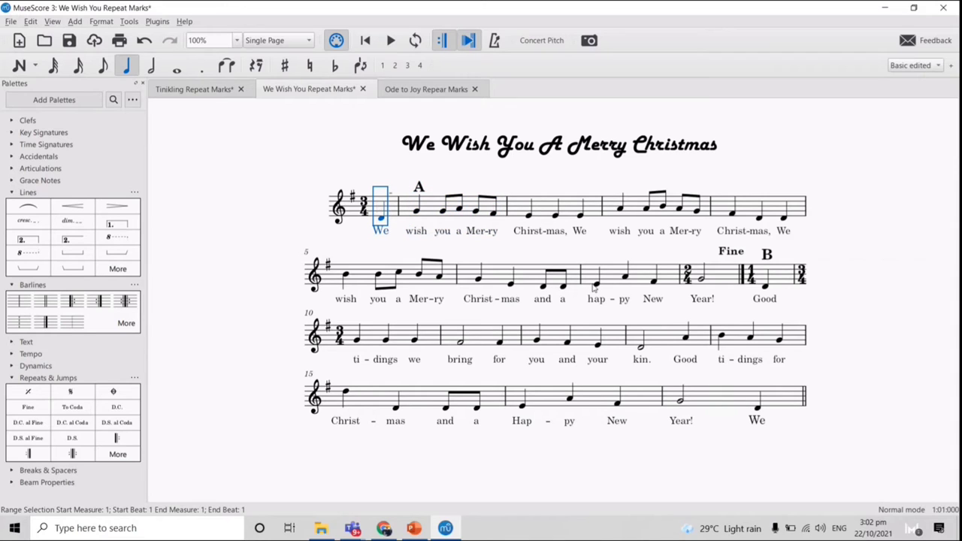
left_click_drag(677, 398, 766, 410)
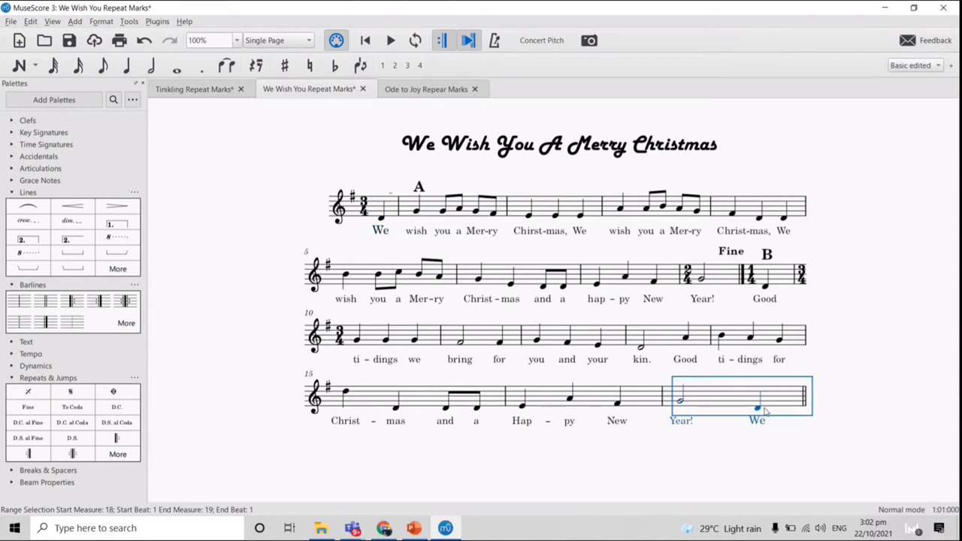
left_click(758, 409)
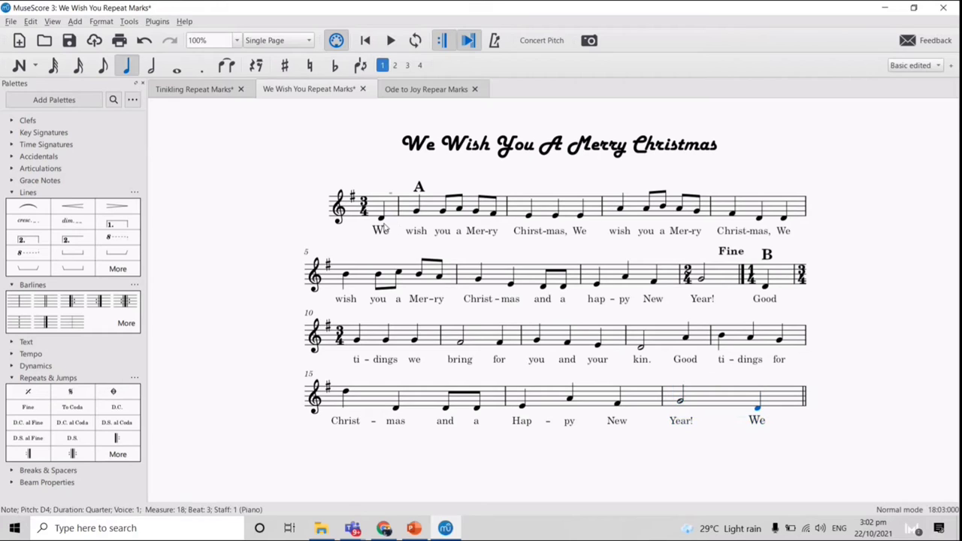
left_click(382, 219)
left_click(265, 222)
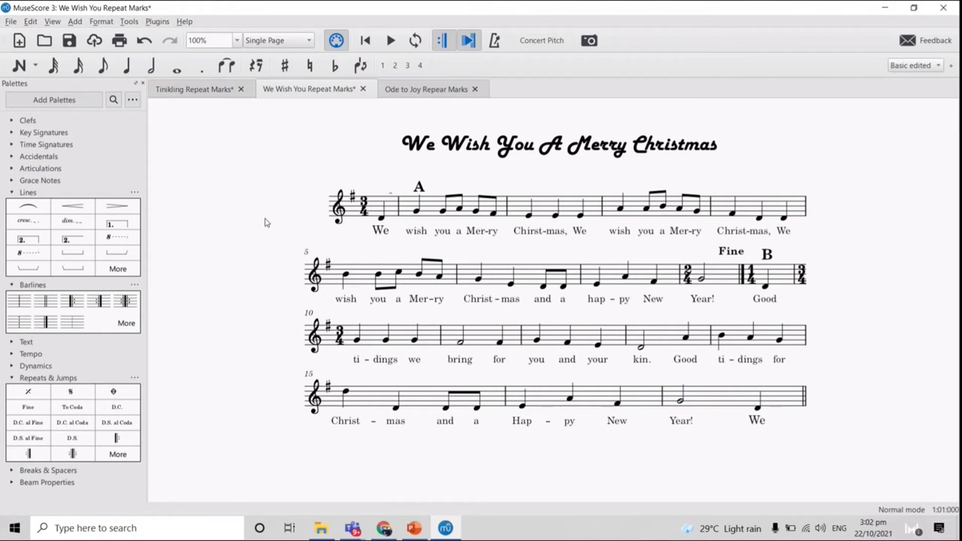
Place a Segno at measure 2, the start of section A.
left_click(431, 207)
left_click(372, 208)
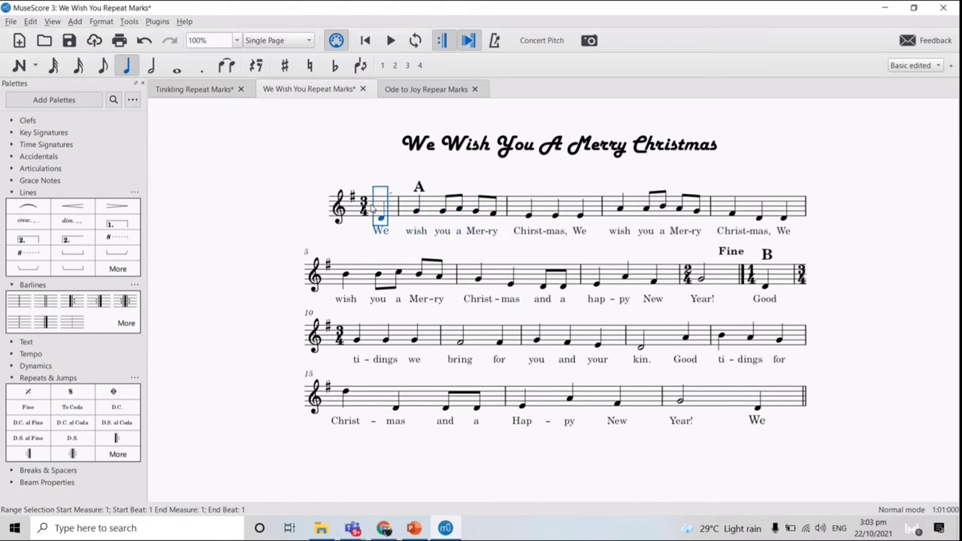
left_click(431, 205)
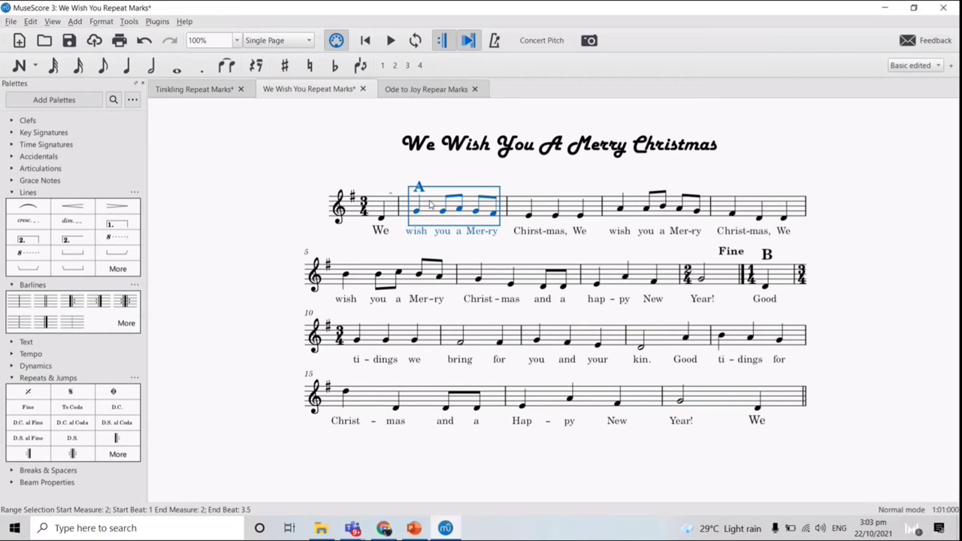
left_click_drag(70, 392, 413, 215)
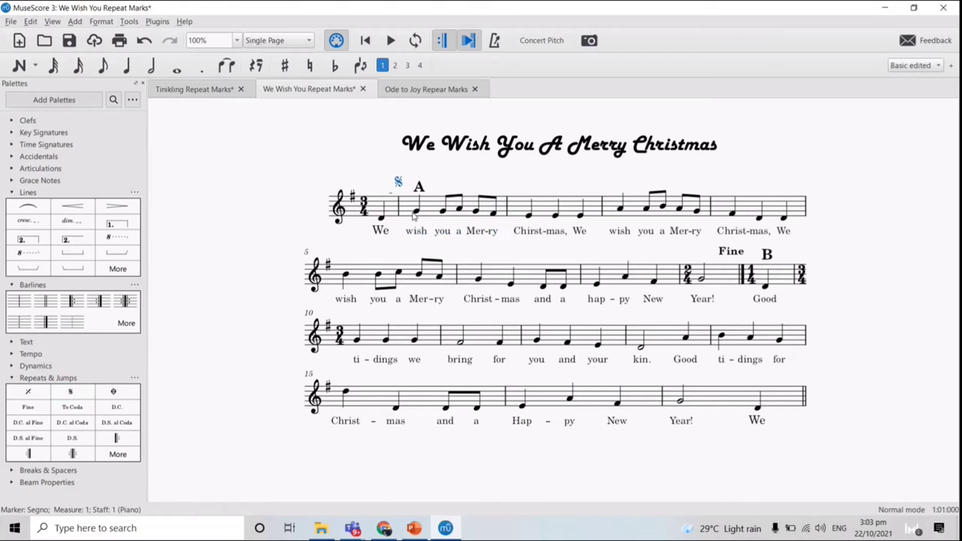
left_click(389, 269)
key("Escape")
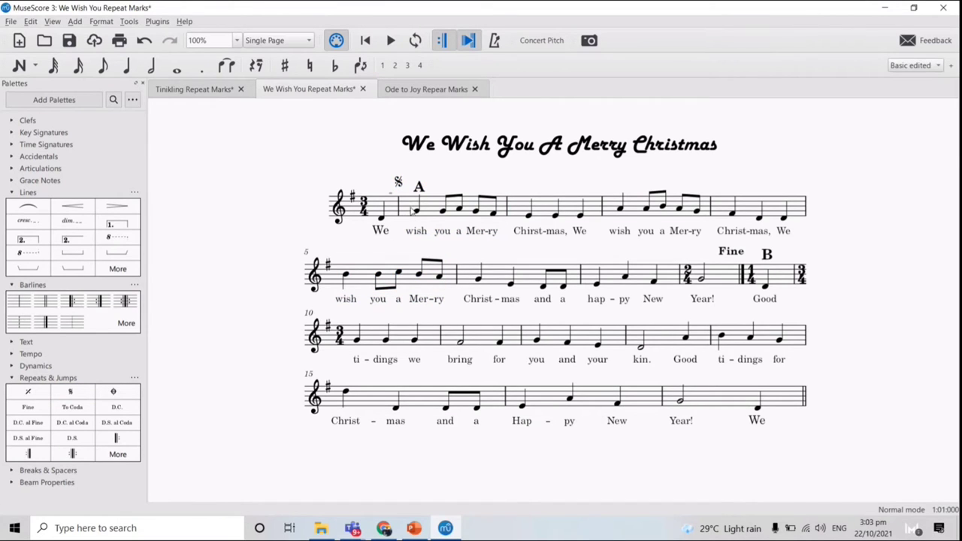
left_click(413, 211)
key("Escape")
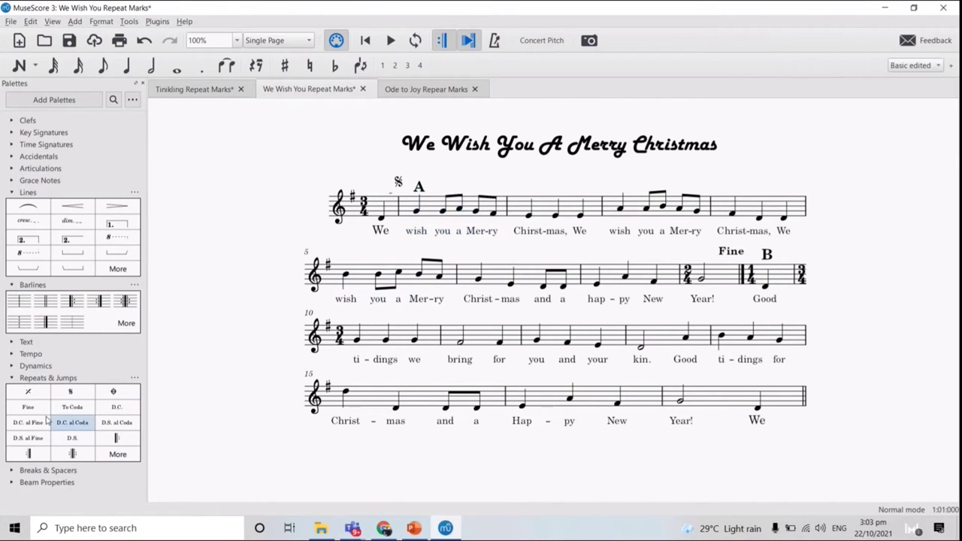
Add a bold D.S. al Fine above the final measure and check the Segno and Fine positions.
left_click_drag(26, 438, 748, 394)
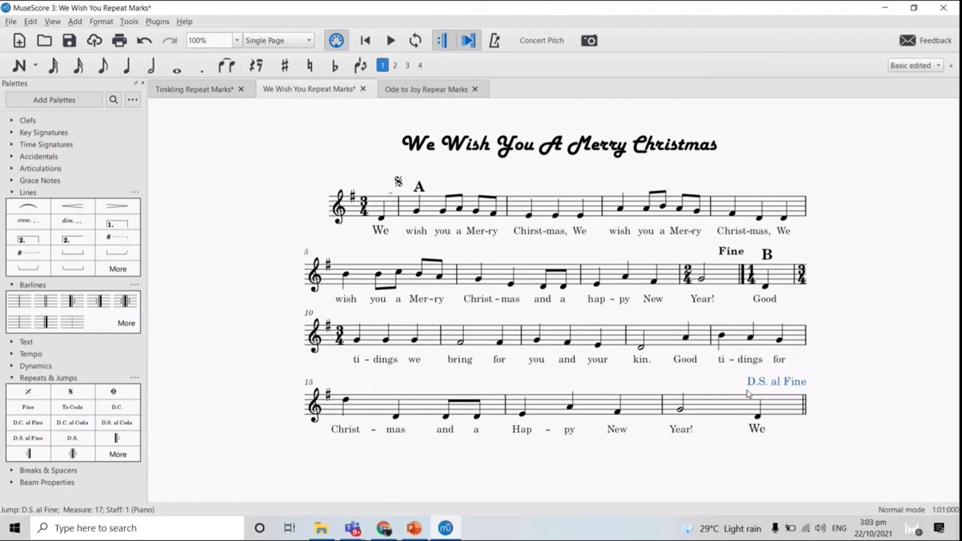
double_click(767, 383)
key("ctrl+a")
key("ctrl+b")
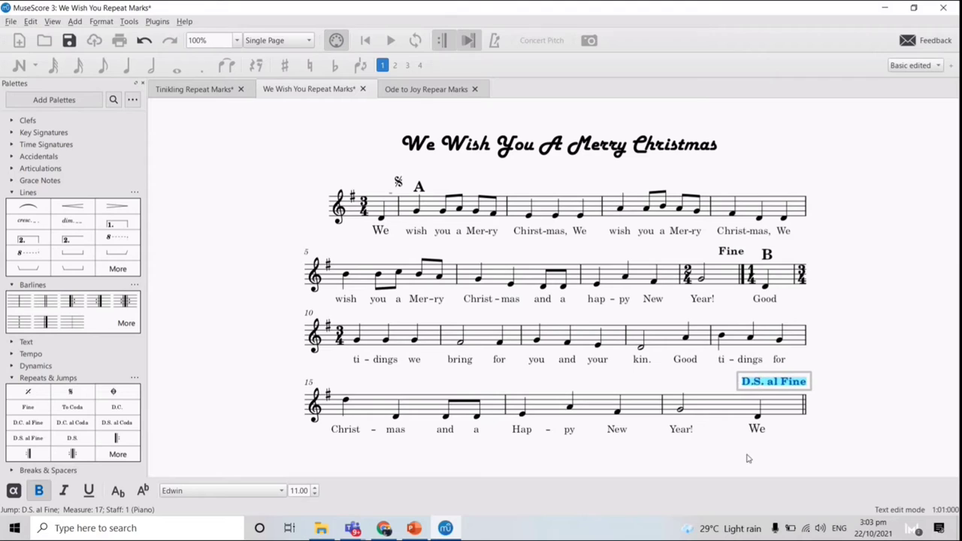
left_click(748, 458)
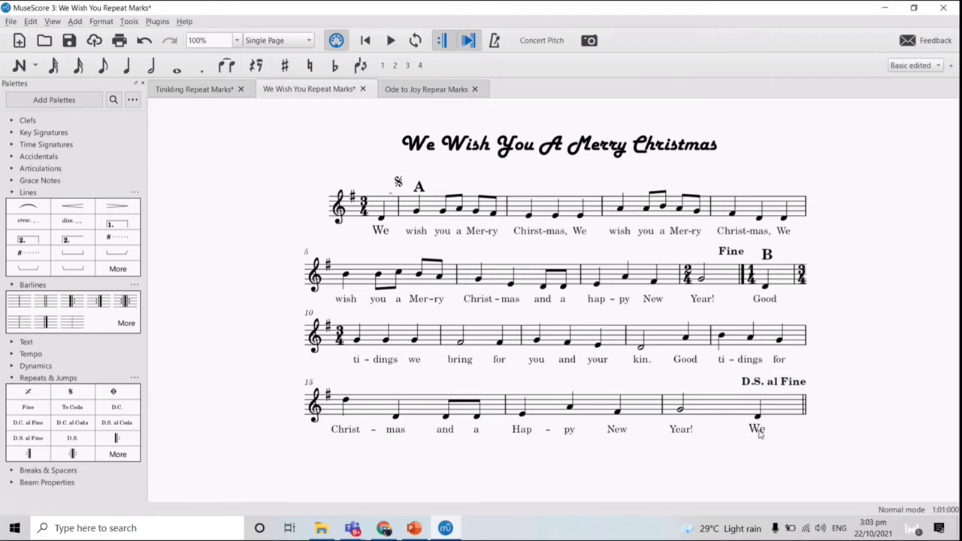
left_click(398, 182)
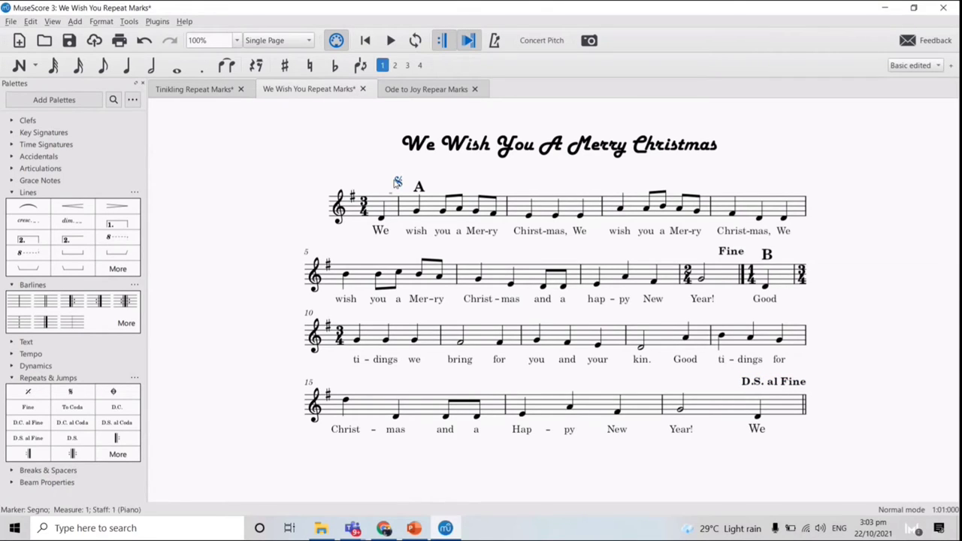
left_click(730, 255)
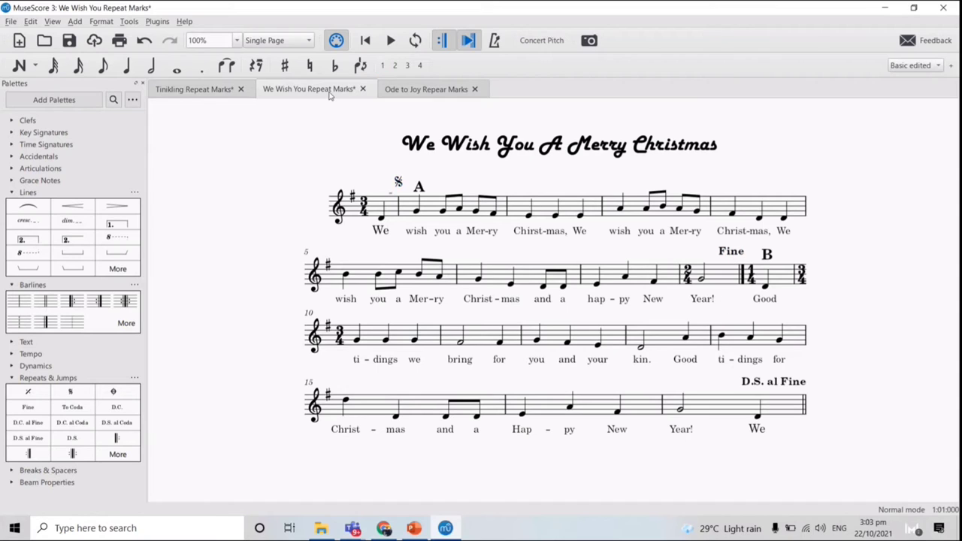
left_click(366, 40)
Play the We Wish You score, review its Segno, Fine and D.S. al Fine, then open Ode to Joy.
left_click(391, 40)
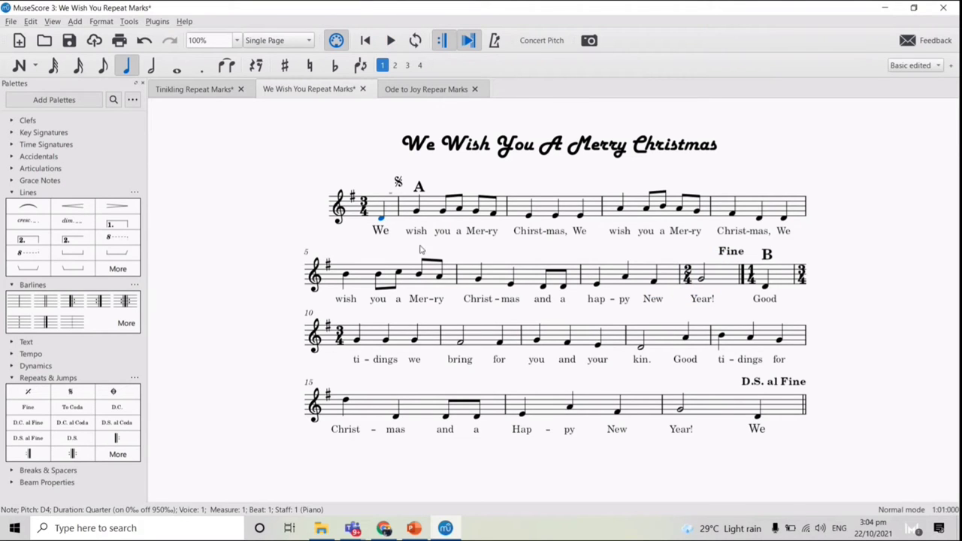
left_click(437, 209)
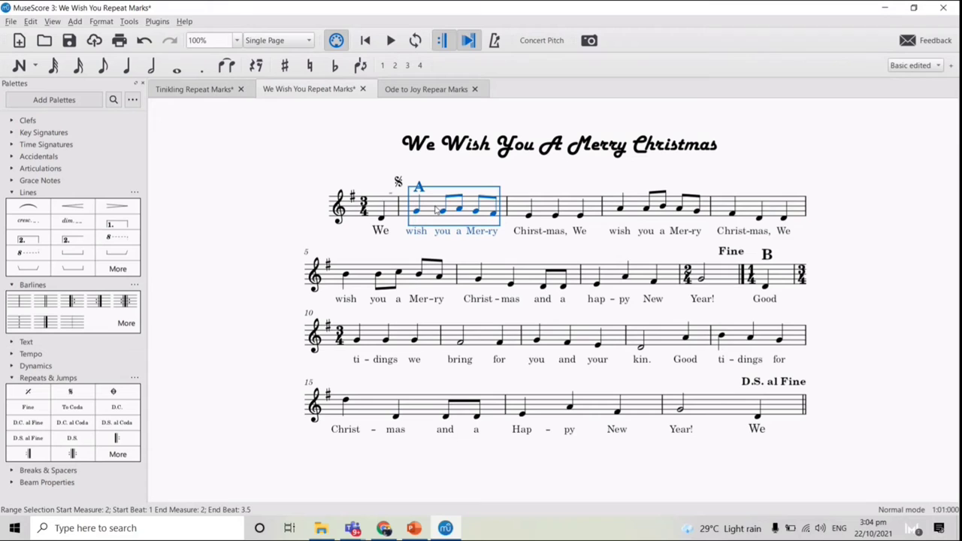
left_click(517, 256)
left_click(725, 258)
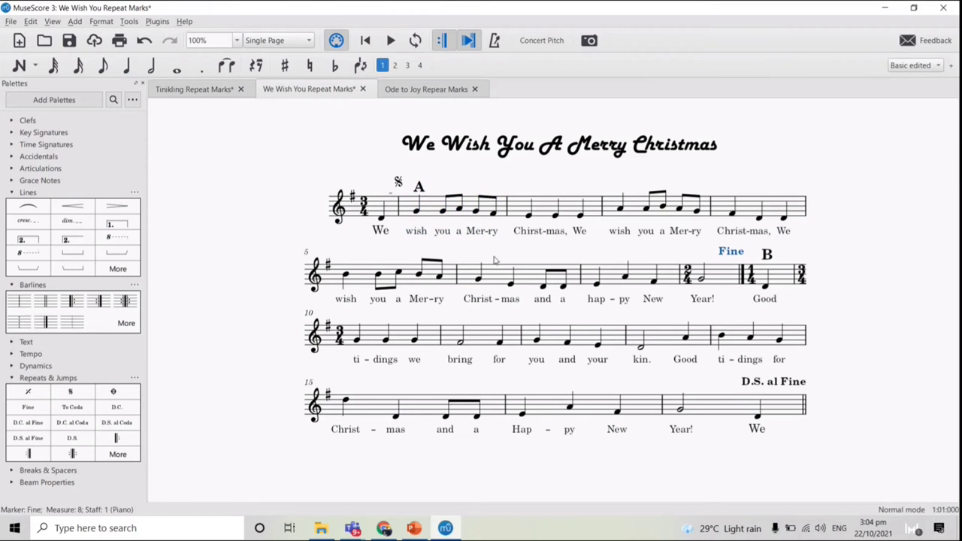
left_click(399, 184)
left_click(795, 382)
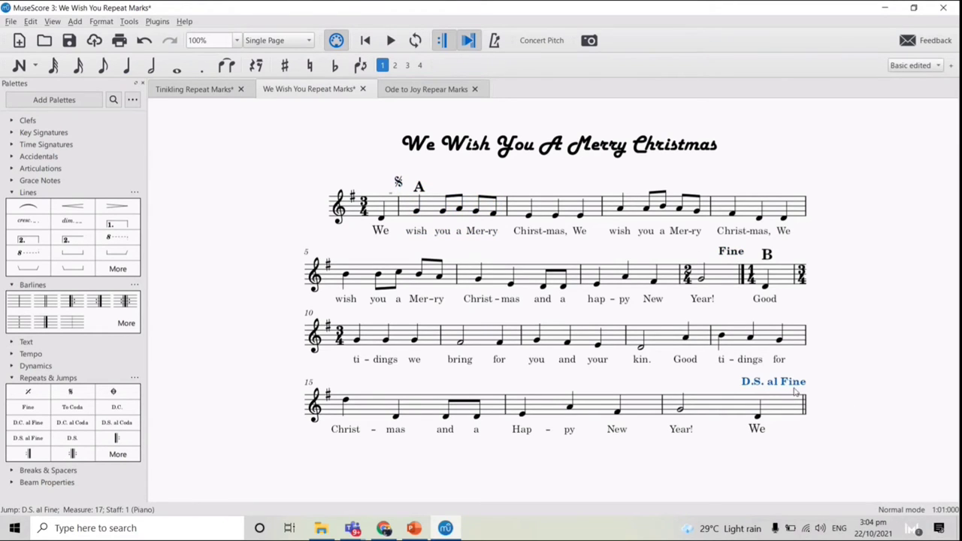
left_click(866, 385)
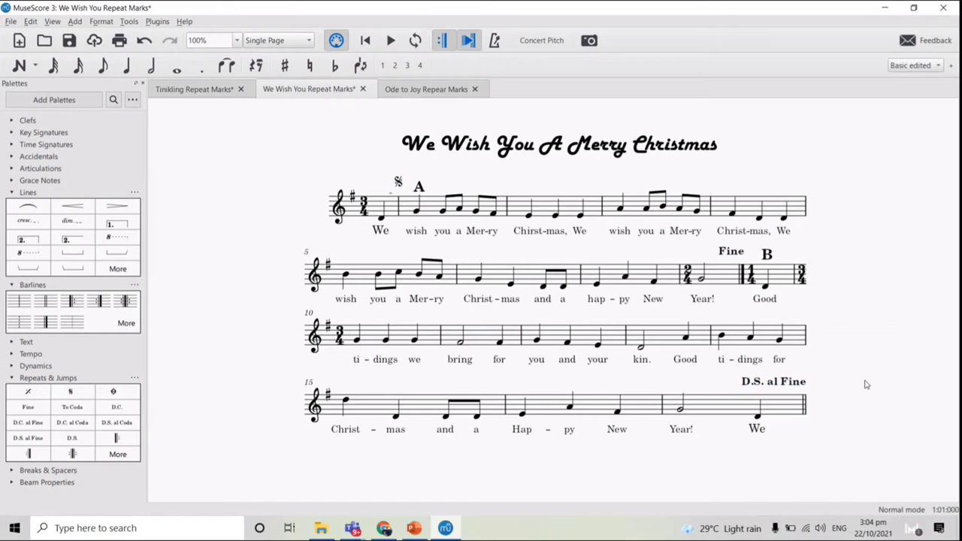
left_click(406, 90)
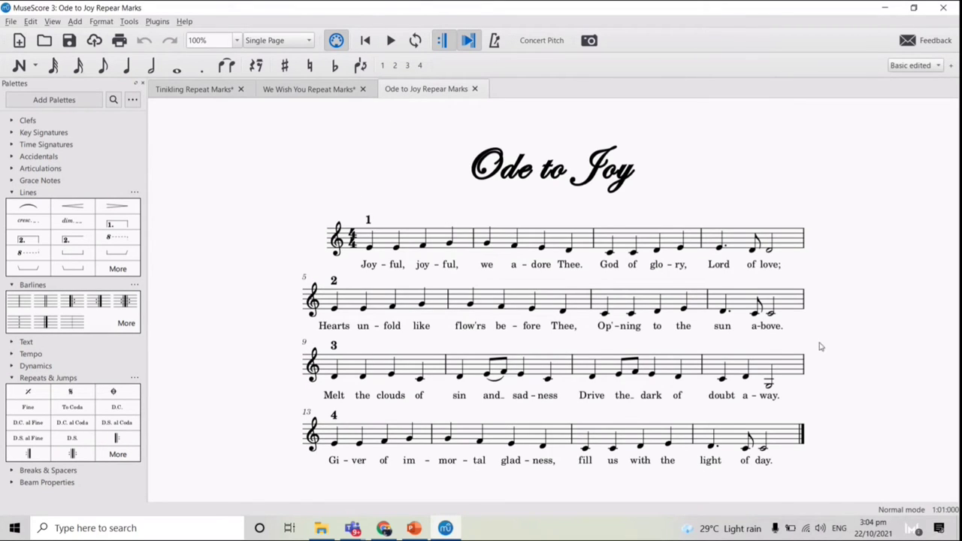
scroll(824, 348, "up", 4)
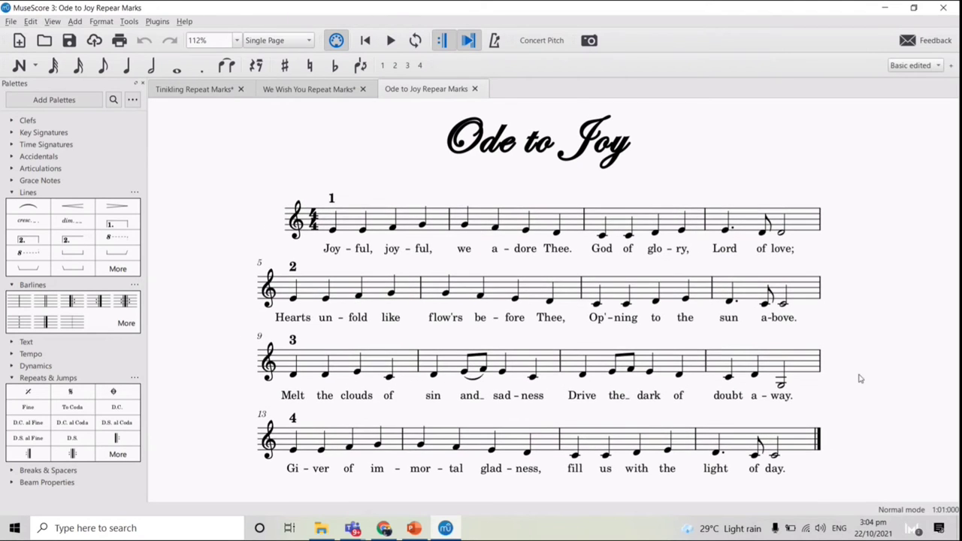
left_click(391, 219)
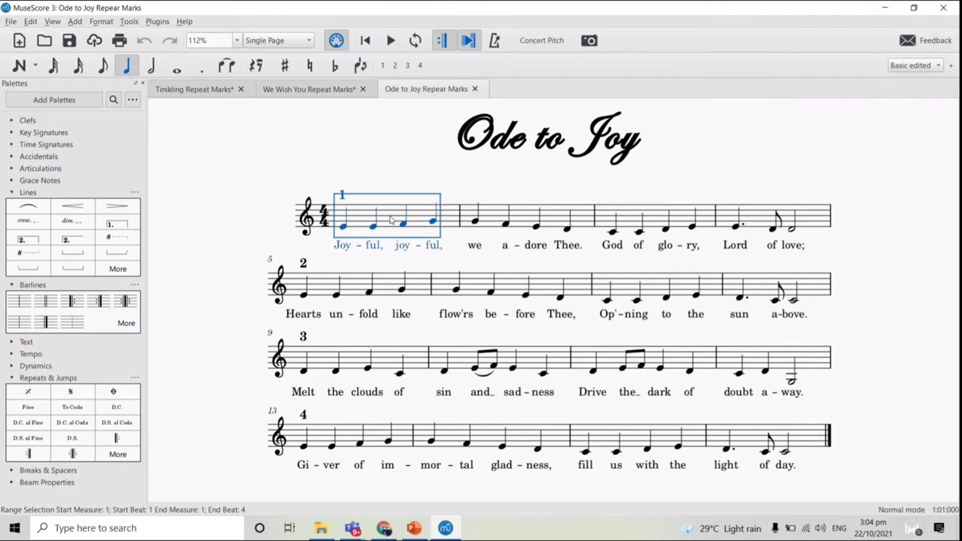
left_click(824, 221, "shift")
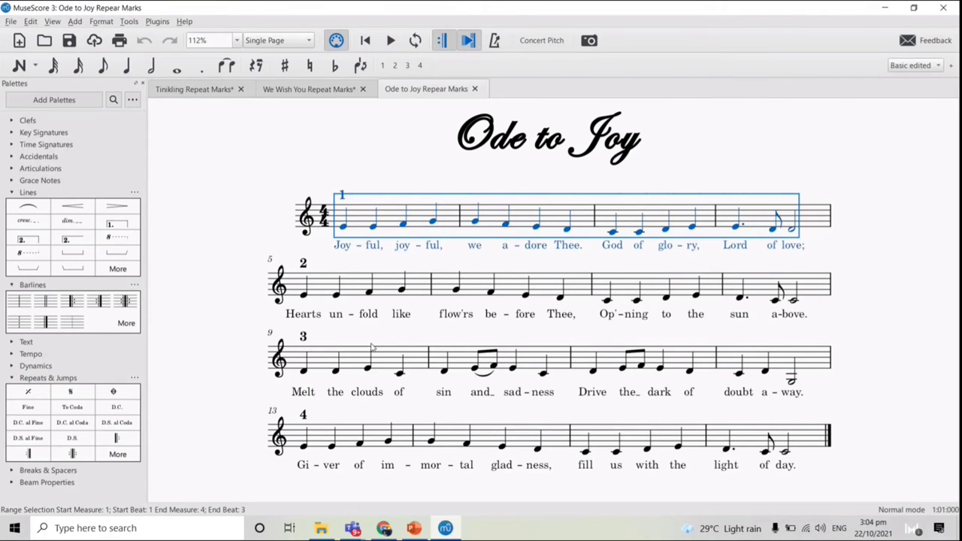
left_click(329, 294)
left_click(821, 291, "shift")
left_click(315, 363)
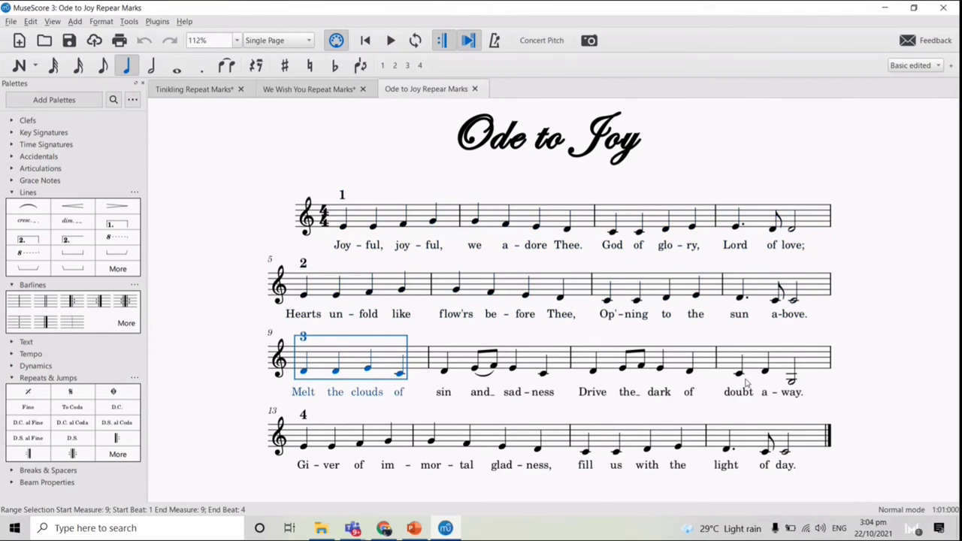
left_click(809, 360, "shift")
left_click(331, 439)
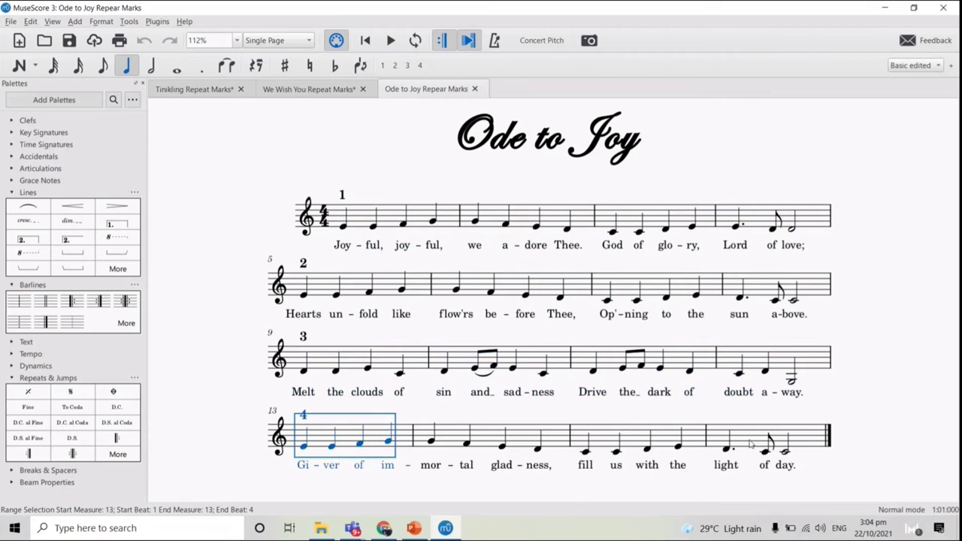
left_click(814, 440, "shift")
left_click(902, 407)
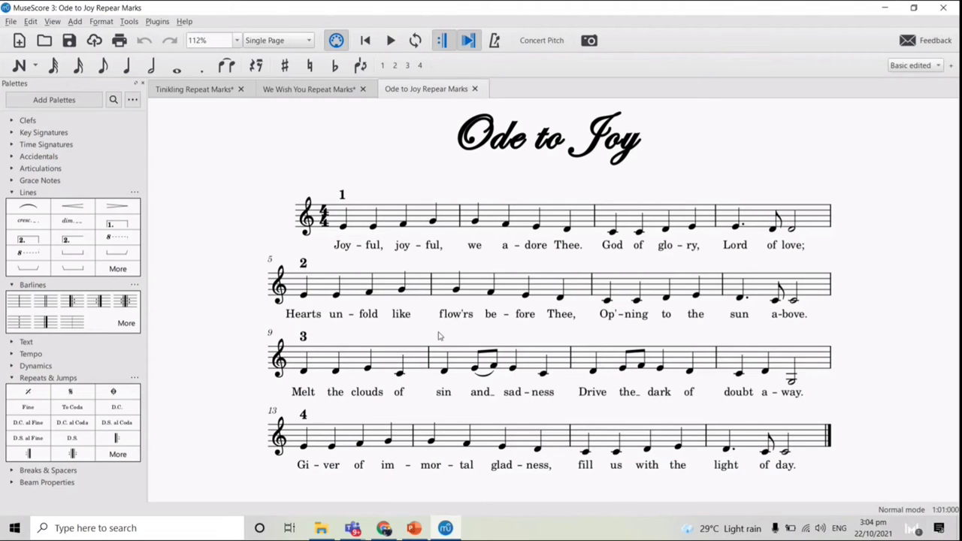
left_click(389, 42)
Delete measures 13–16, the final line of Ode to Joy.
left_click_drag(329, 295, 829, 280)
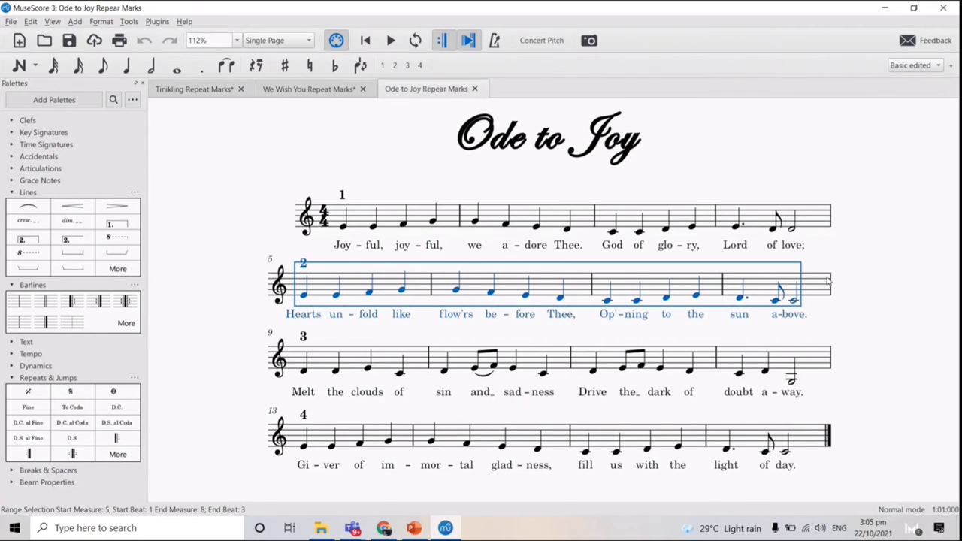
left_click(448, 494)
left_click(321, 437)
left_click(817, 437, "shift")
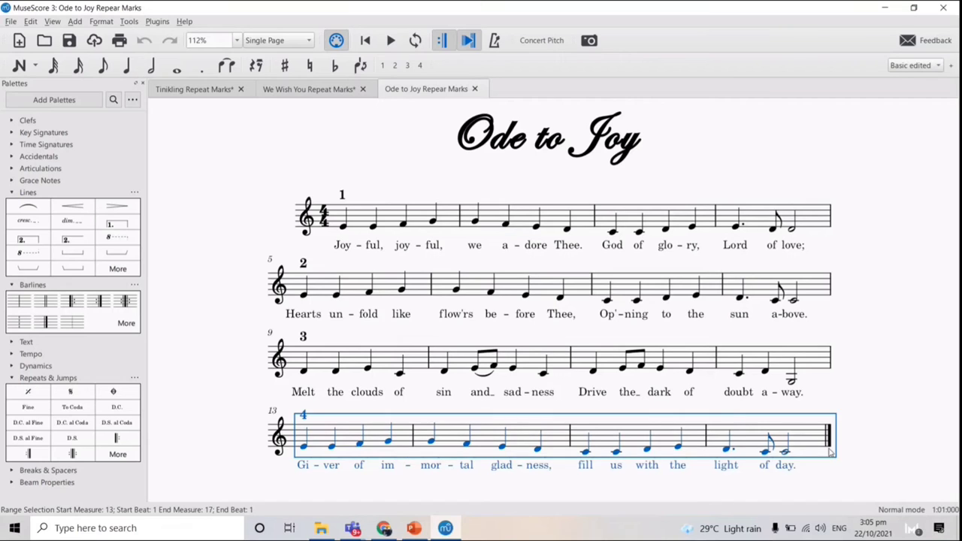
left_click(886, 396)
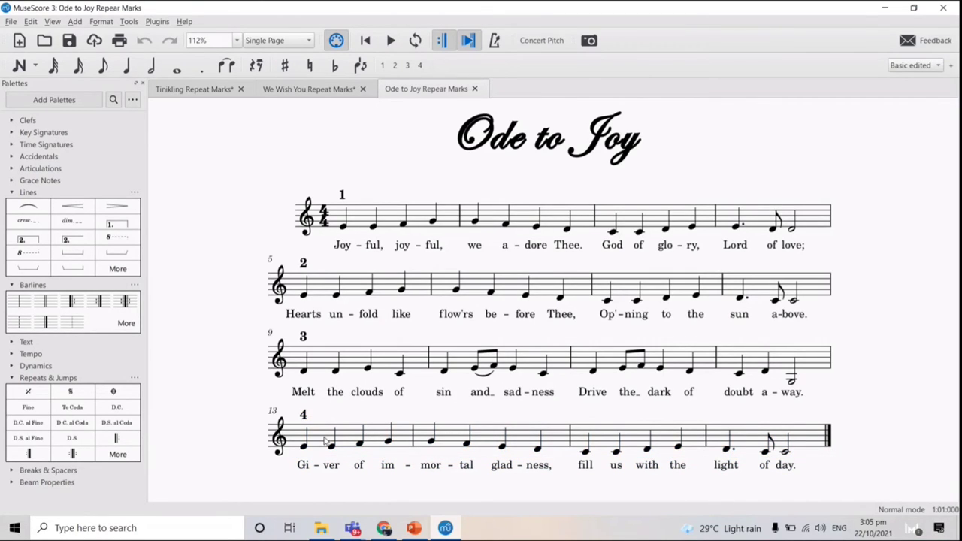
left_click(317, 284)
left_click(801, 292)
left_click(875, 333)
left_click(322, 436)
left_click(809, 440, "shift")
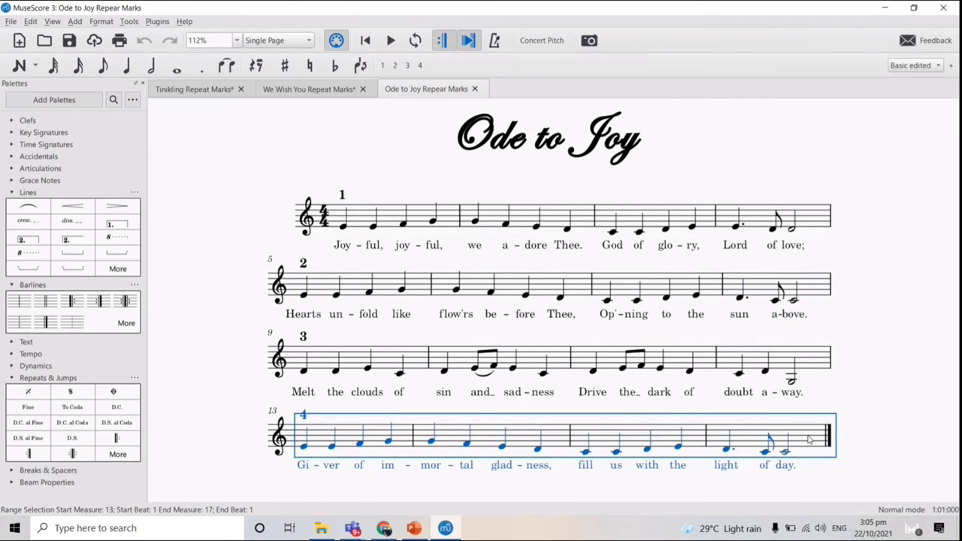
key("ctrl+Delete")
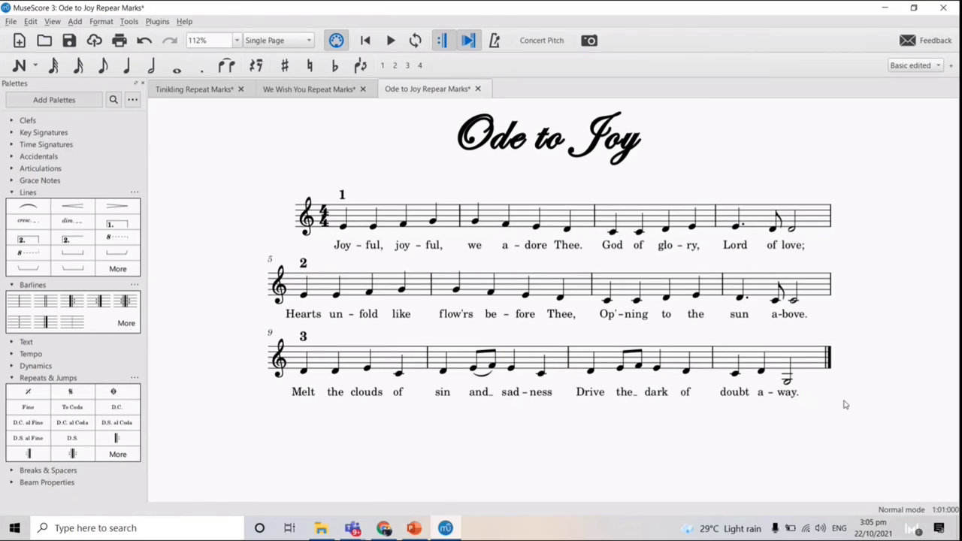
Place a Segno at the start of measure 5.
left_click(820, 364)
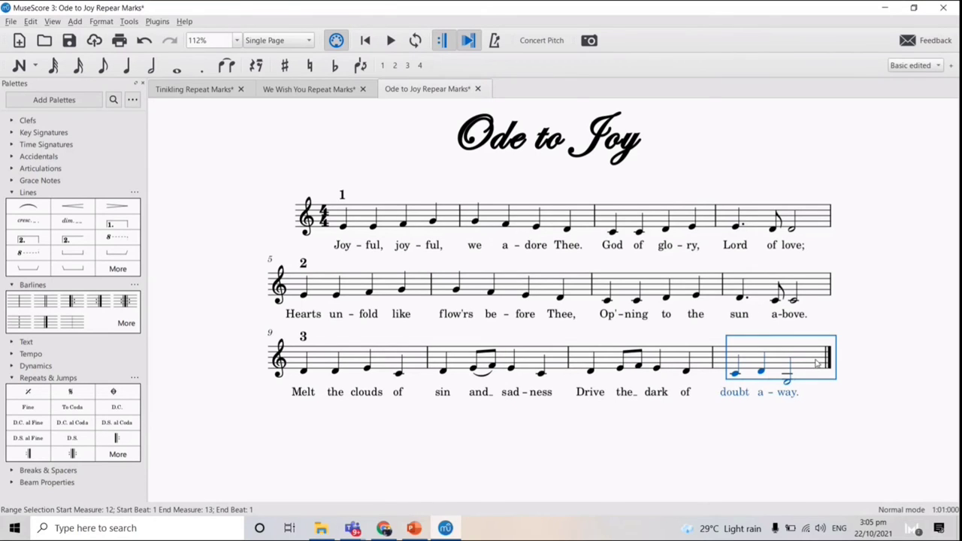
left_click(325, 284)
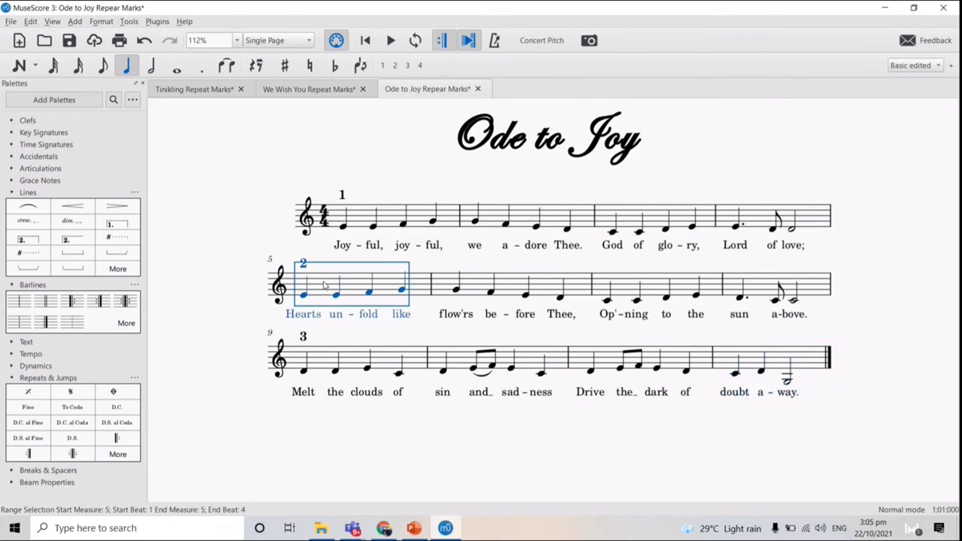
left_click(243, 320)
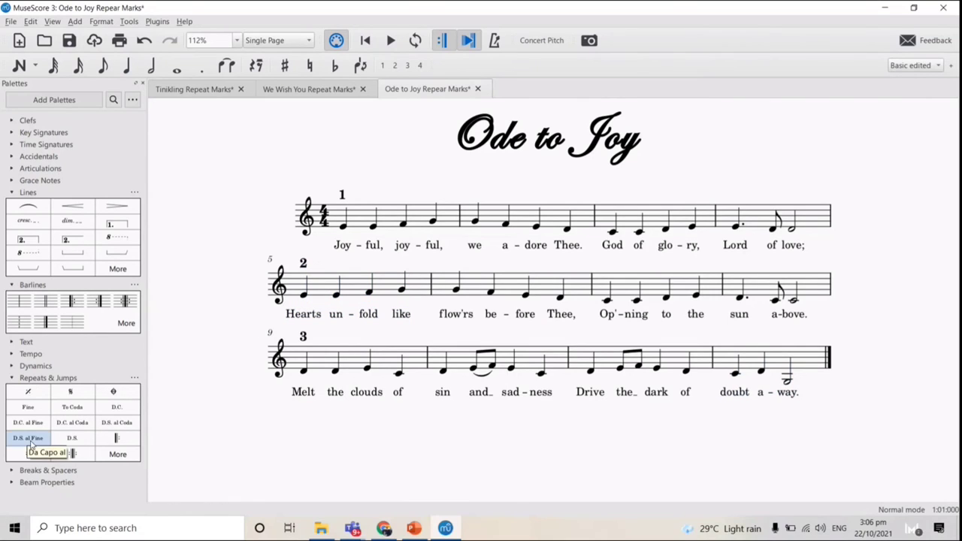
left_click_drag(72, 392, 303, 279)
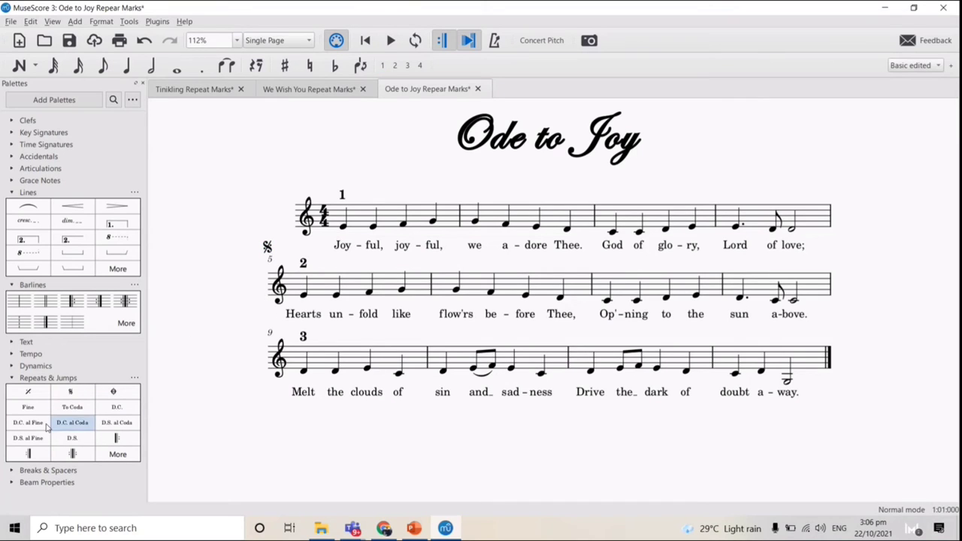
Attach D.S. al Fine above measure 12, the new last bar.
left_click_drag(28, 435, 782, 355)
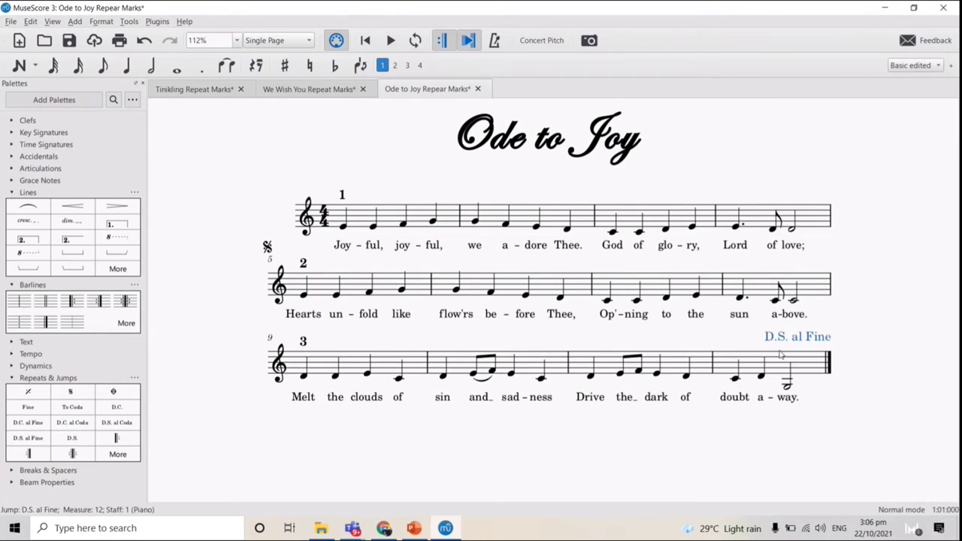
double_click(803, 333)
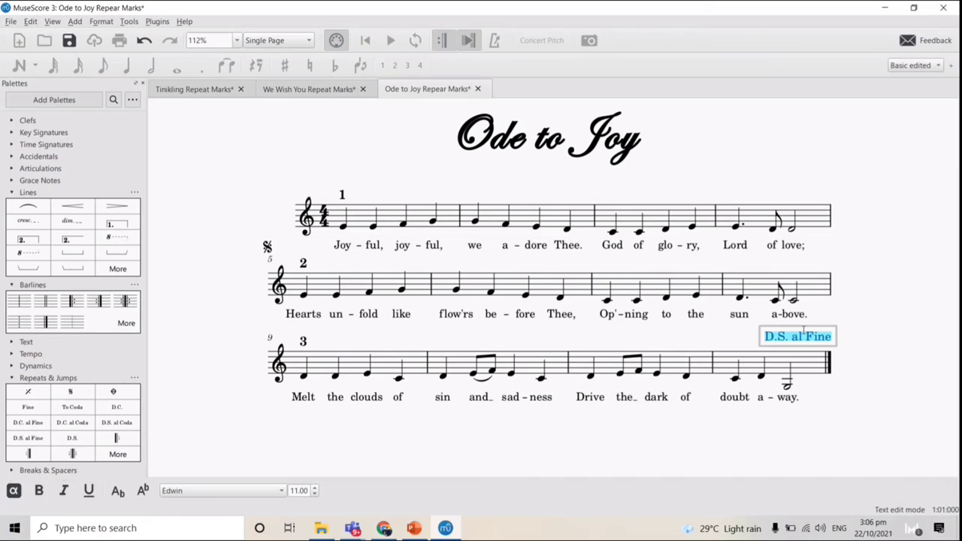
left_click(869, 339)
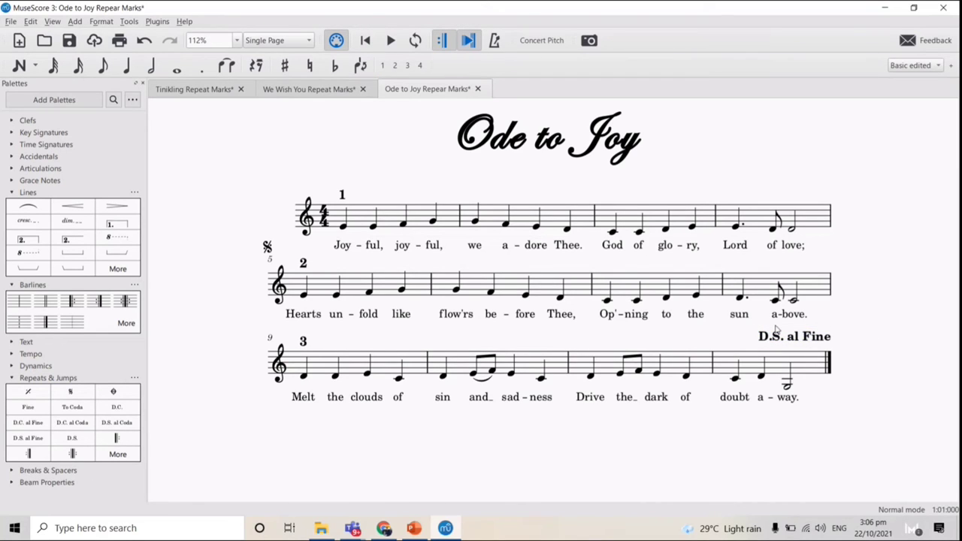
Put a Fine marking on measure 8.
left_click(808, 282)
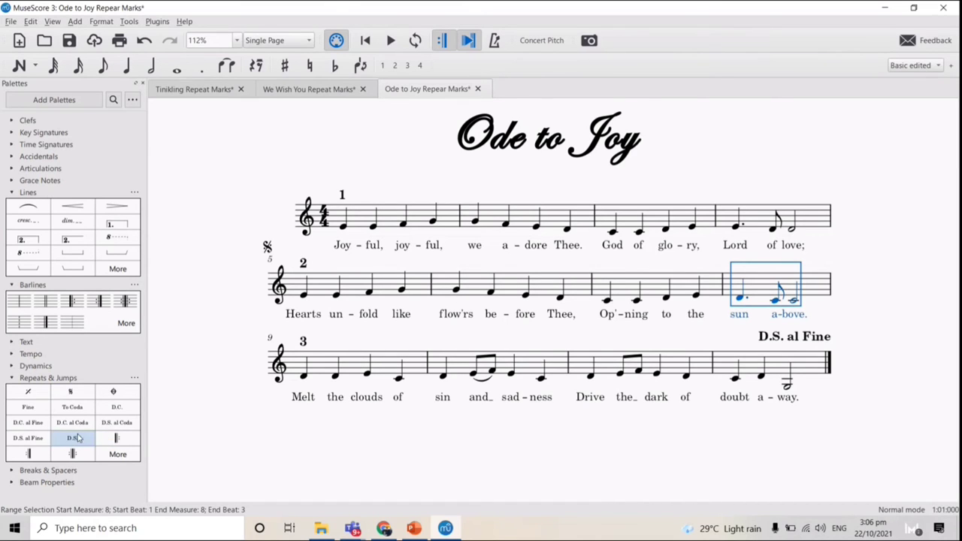
left_click(47, 408)
left_click_drag(48, 414, 827, 280)
double_click(817, 260)
double_click(816, 260)
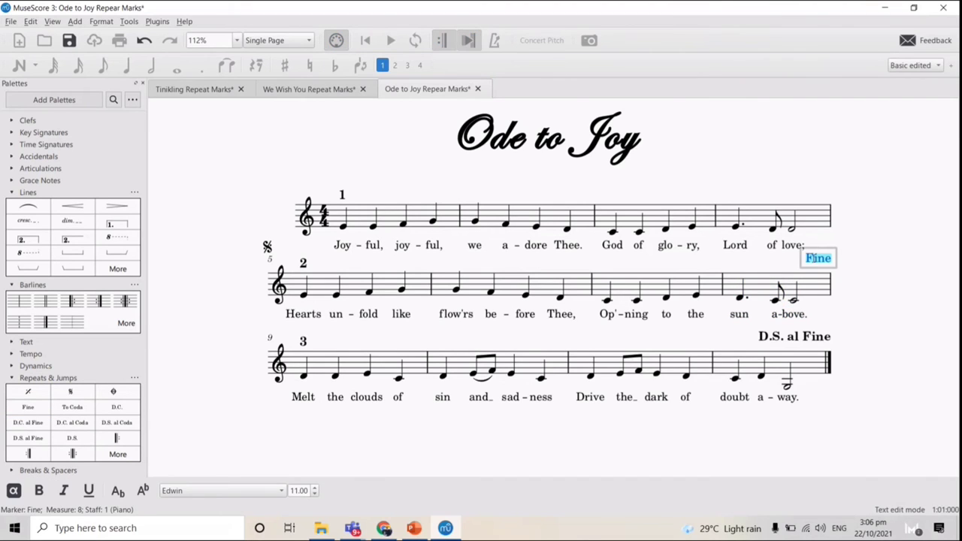
left_click(850, 294)
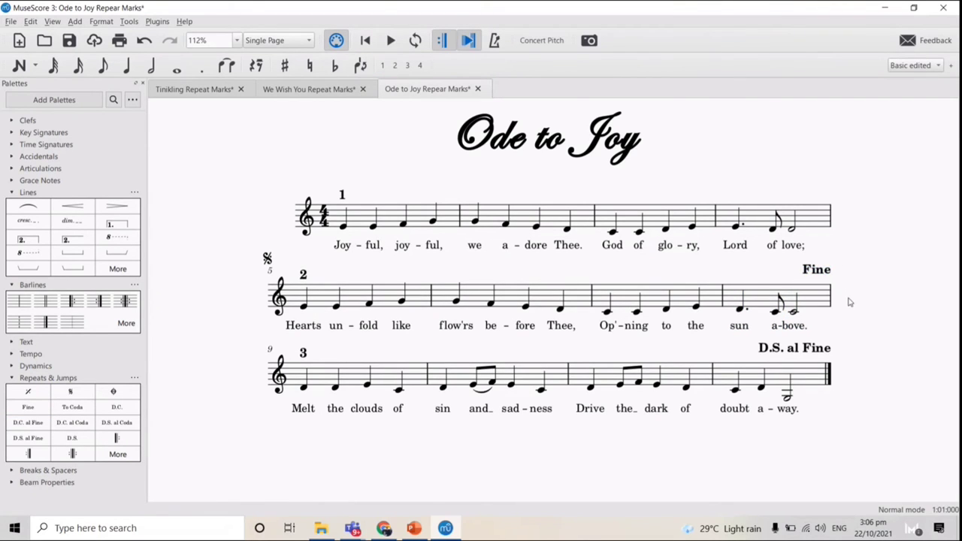
left_click(365, 41)
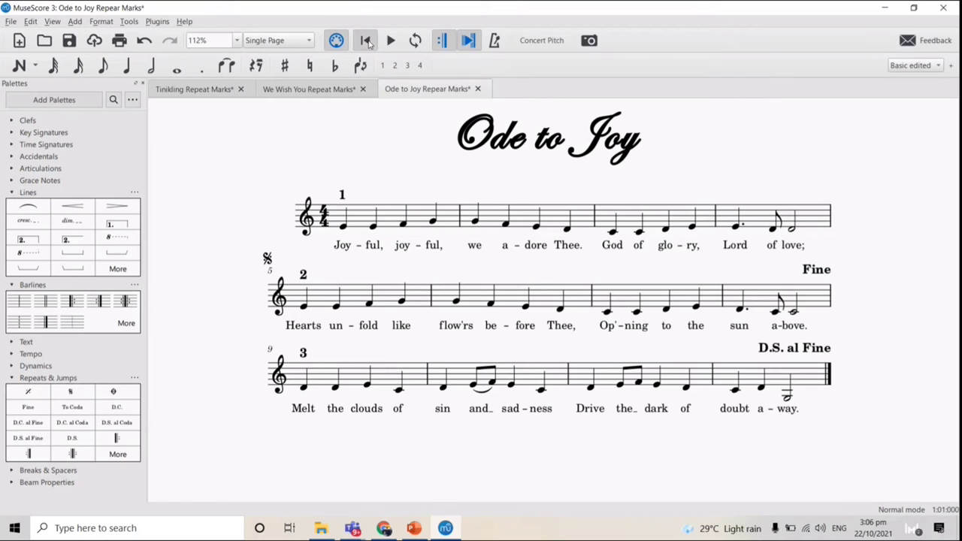
left_click(391, 41)
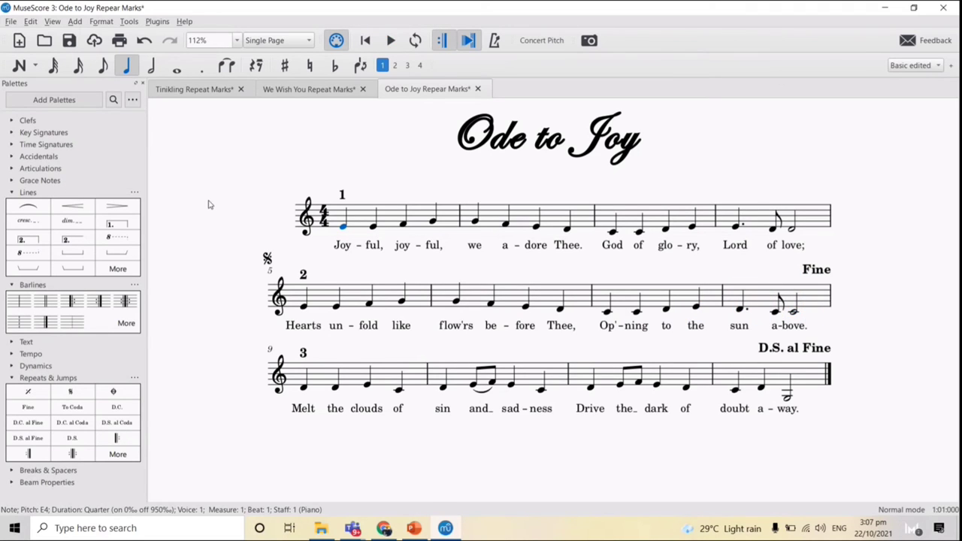
left_click(372, 277)
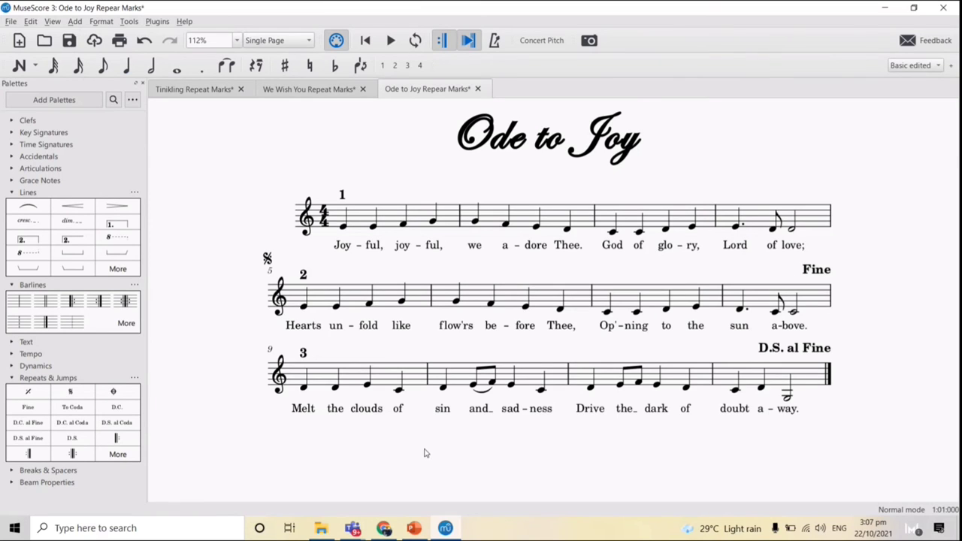
Delete measures 5–7, the duplicate 'Hearts unfold like' phrase, removing the segno with them.
left_click(359, 219)
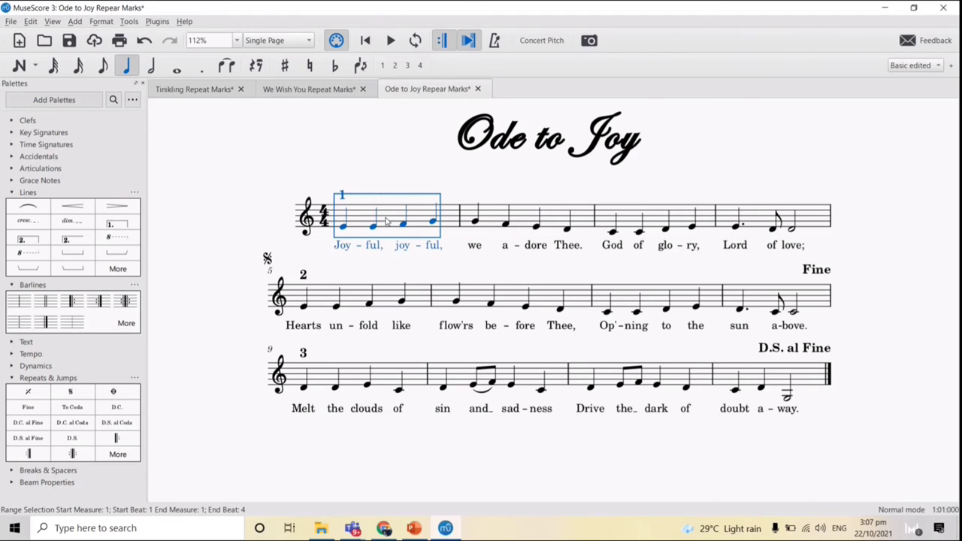
left_click(705, 215, "shift")
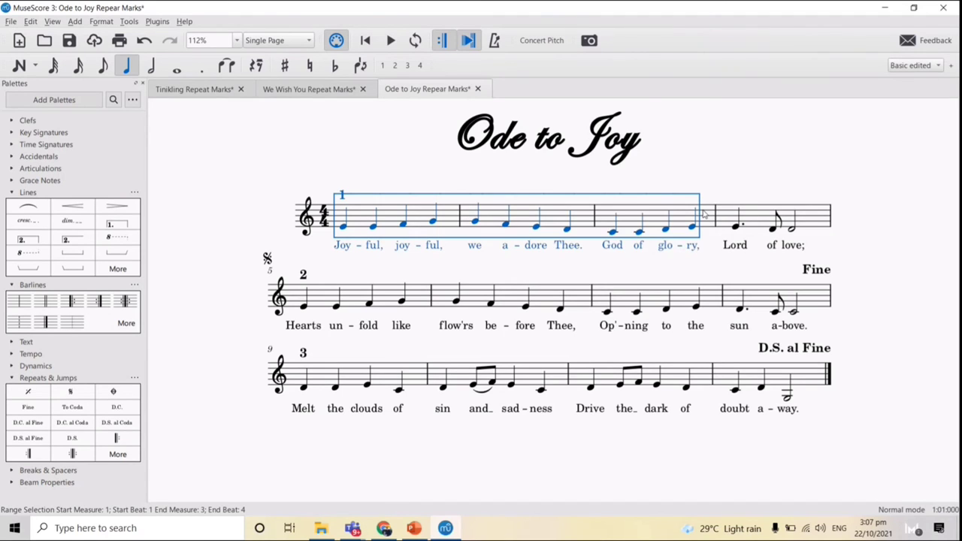
left_click(324, 307)
left_click(716, 299, "shift")
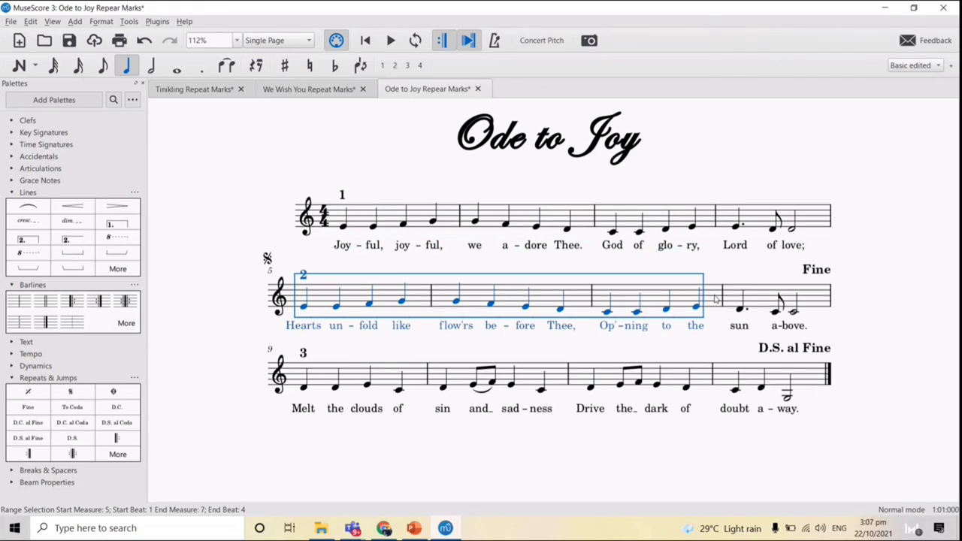
left_click(723, 347)
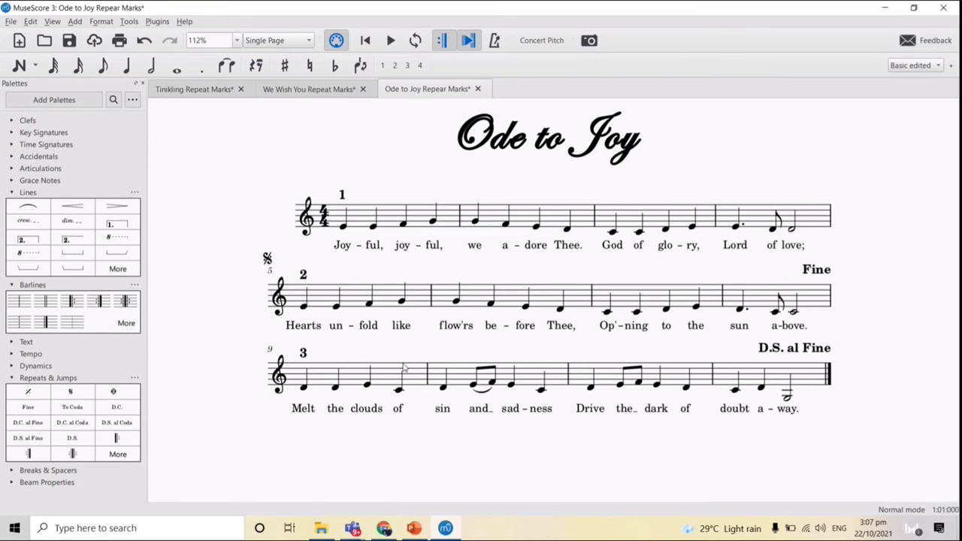
left_click(327, 292)
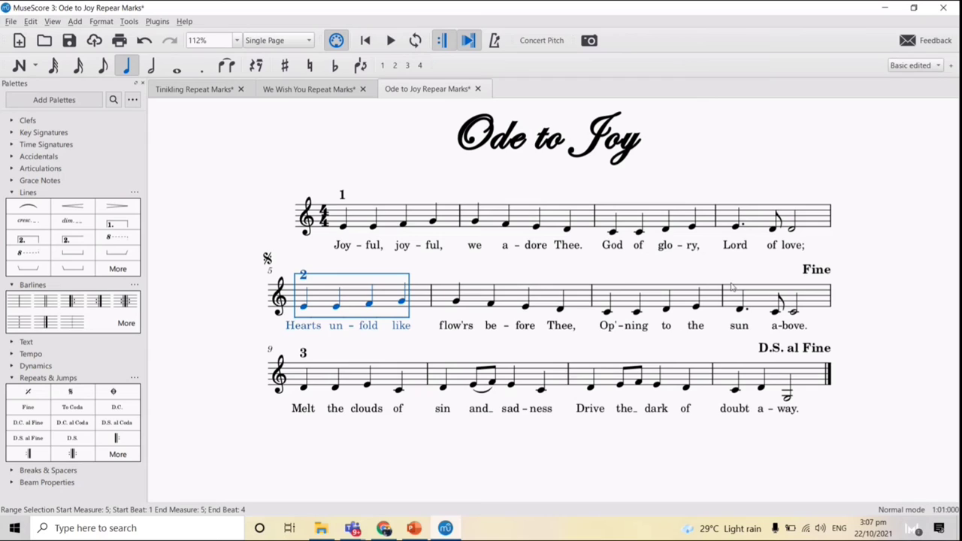
left_click(707, 300, "shift")
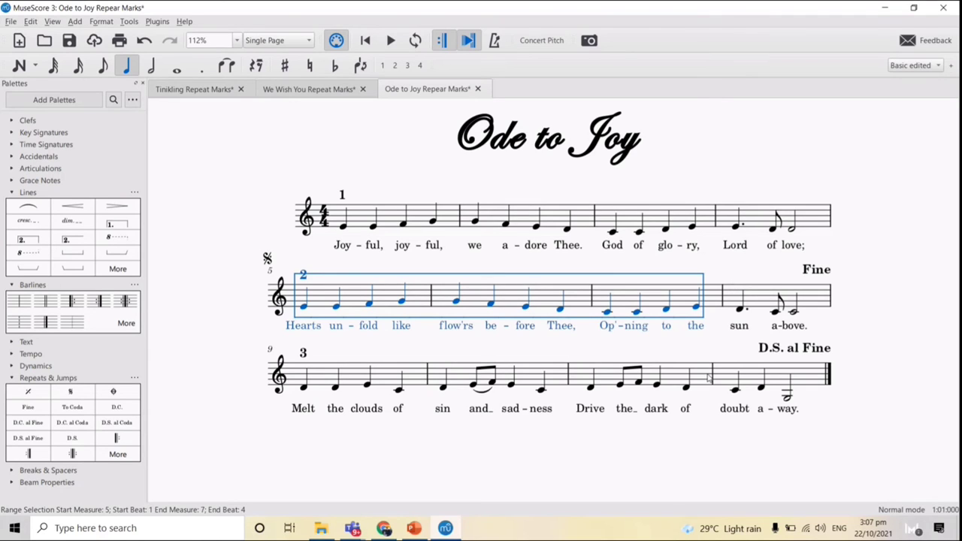
key("ctrl+Delete")
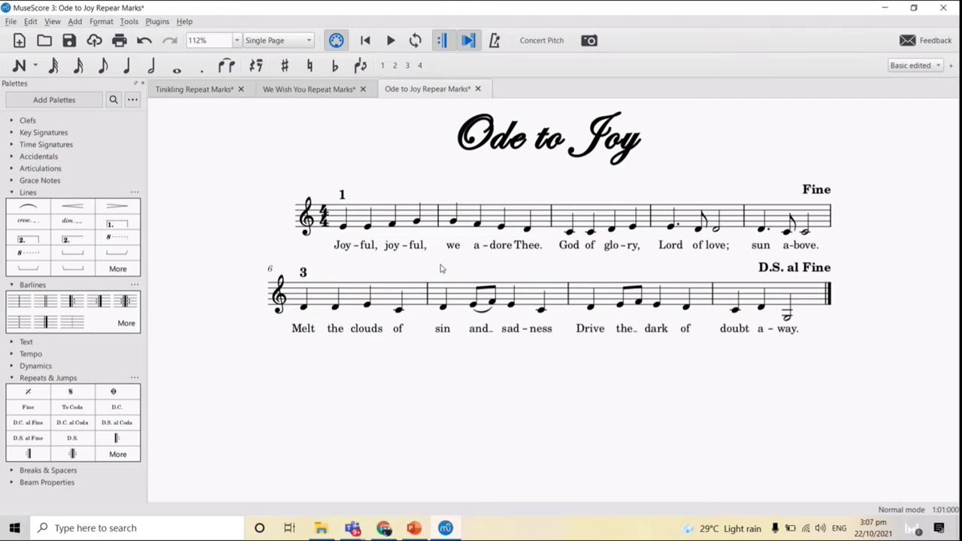
Put a start repeat barline at measure 1 and an end repeat barline after measure 4.
left_click(362, 224)
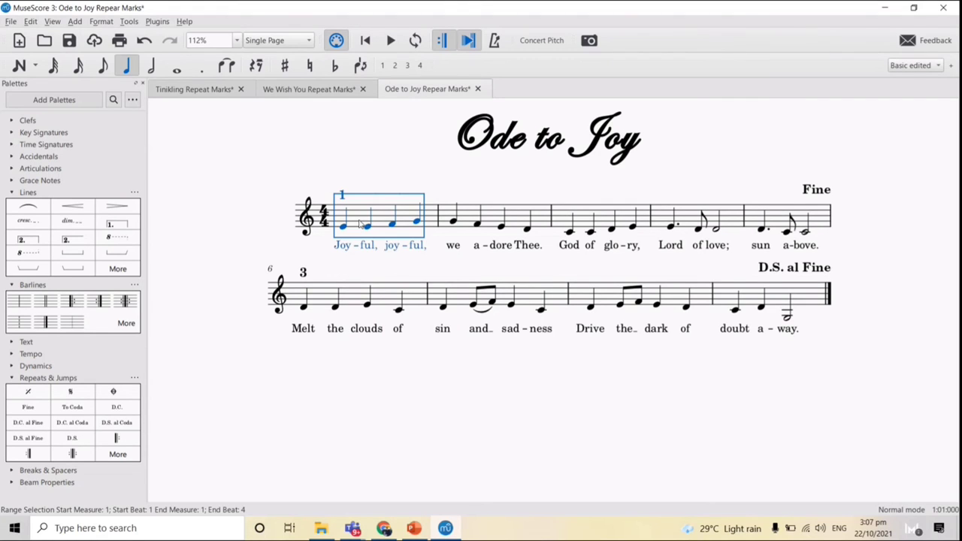
left_click(591, 213)
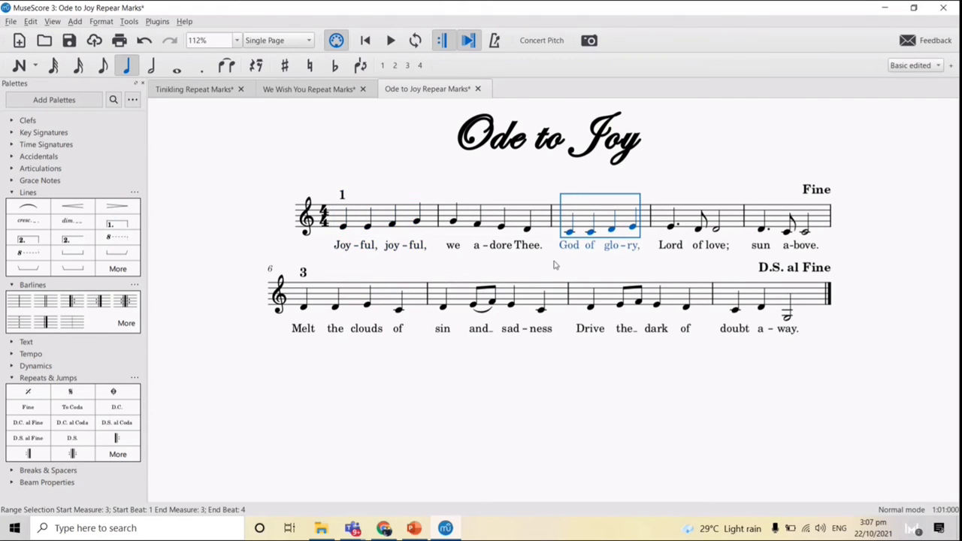
left_click(744, 212)
left_click(726, 221)
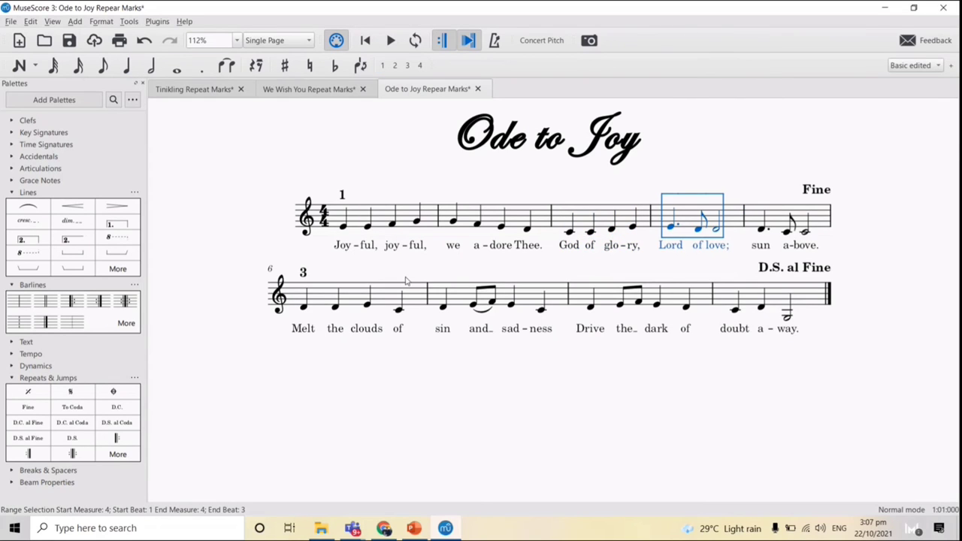
left_click_drag(99, 301, 704, 220)
left_click_drag(72, 302, 329, 223)
left_click(338, 218)
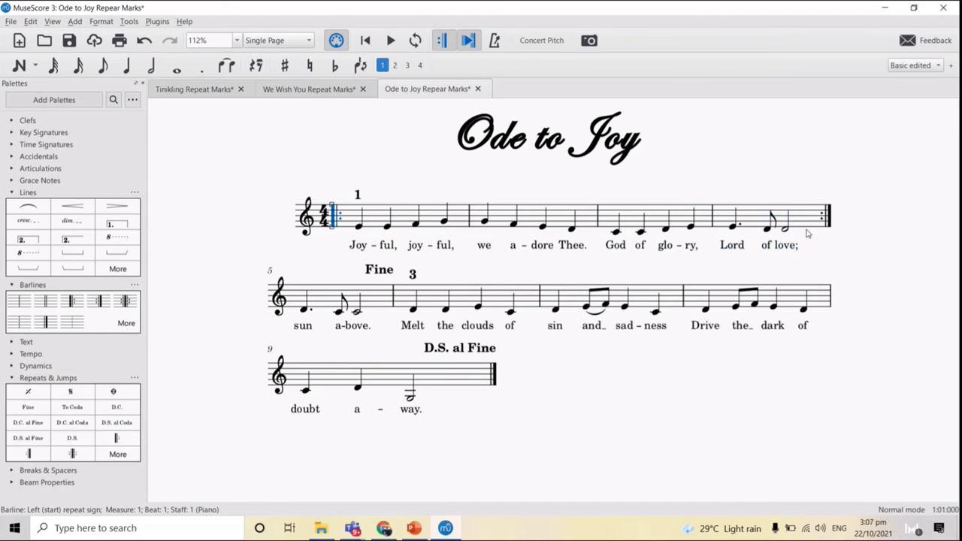
left_click(826, 223)
left_click(825, 265)
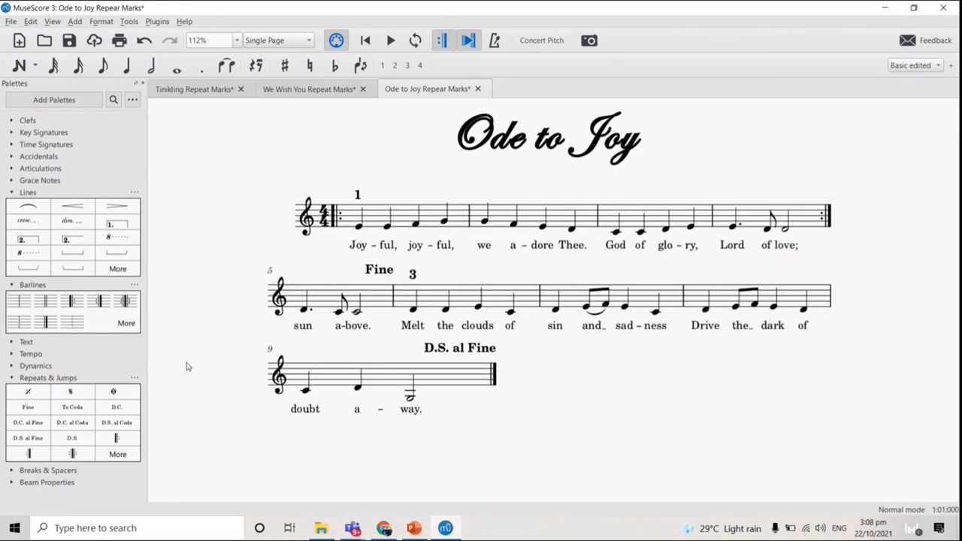
Place a Segno sign on measure 1.
left_click_drag(78, 393, 348, 217)
left_click(297, 271)
left_click(808, 219)
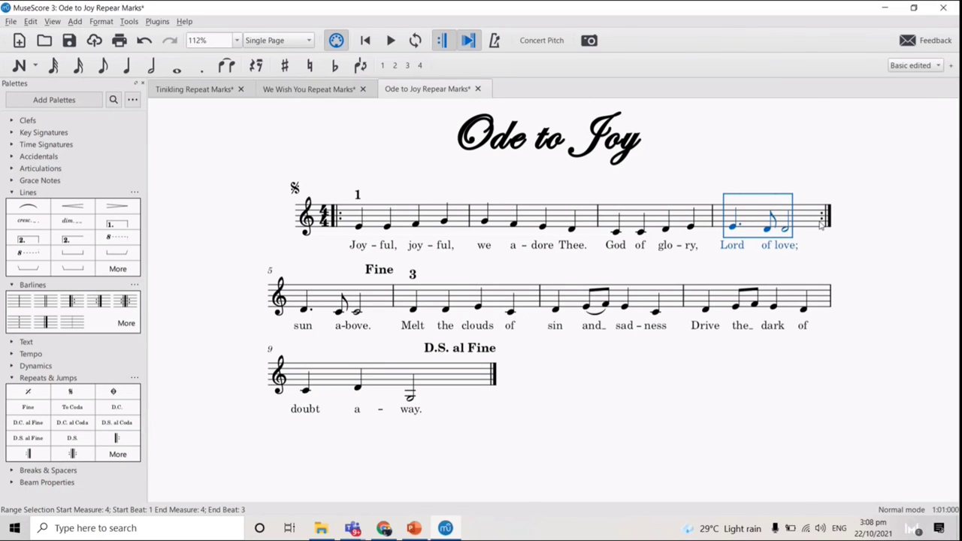
Add a '1.' volta over measure 4, a '2.' volta over measure 5, and a final barline after measure 5.
left_click(322, 297)
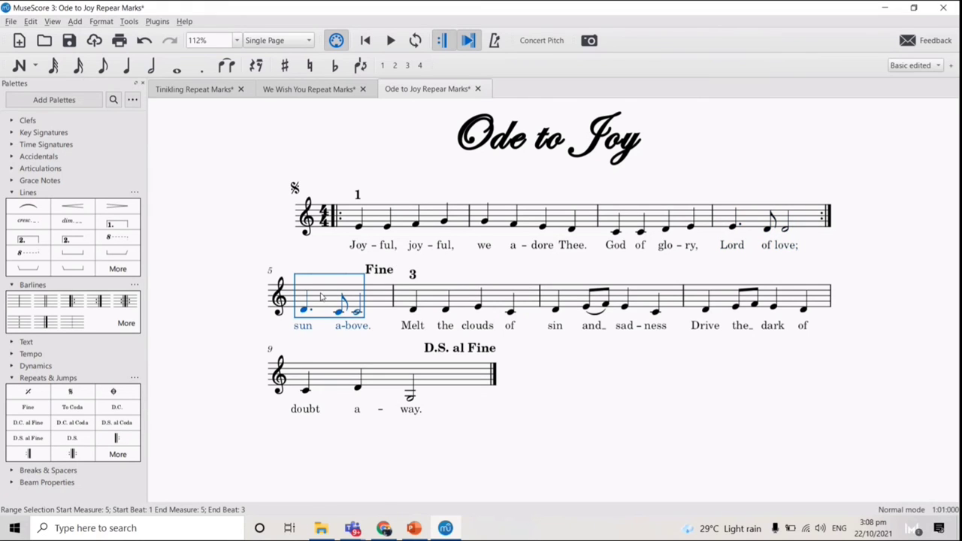
left_click(214, 338)
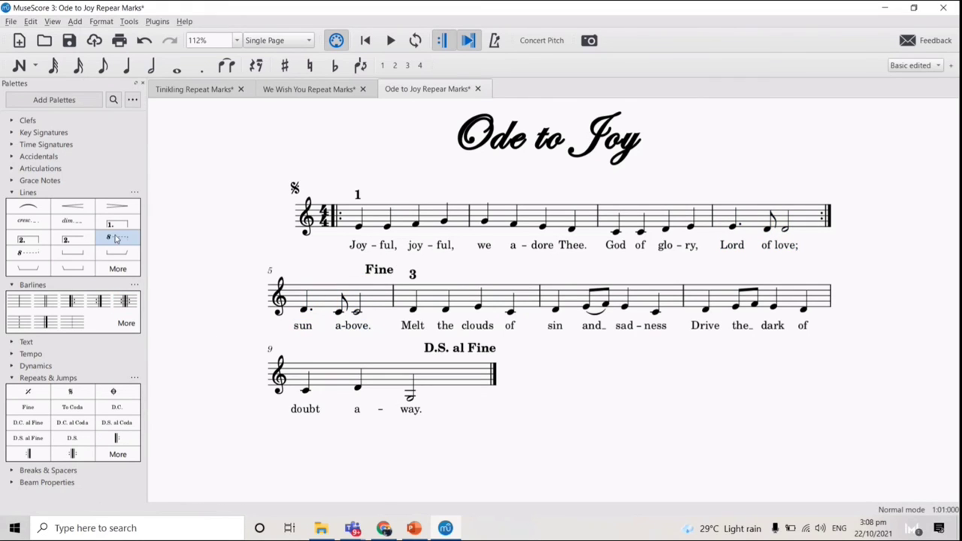
left_click_drag(116, 223, 733, 211)
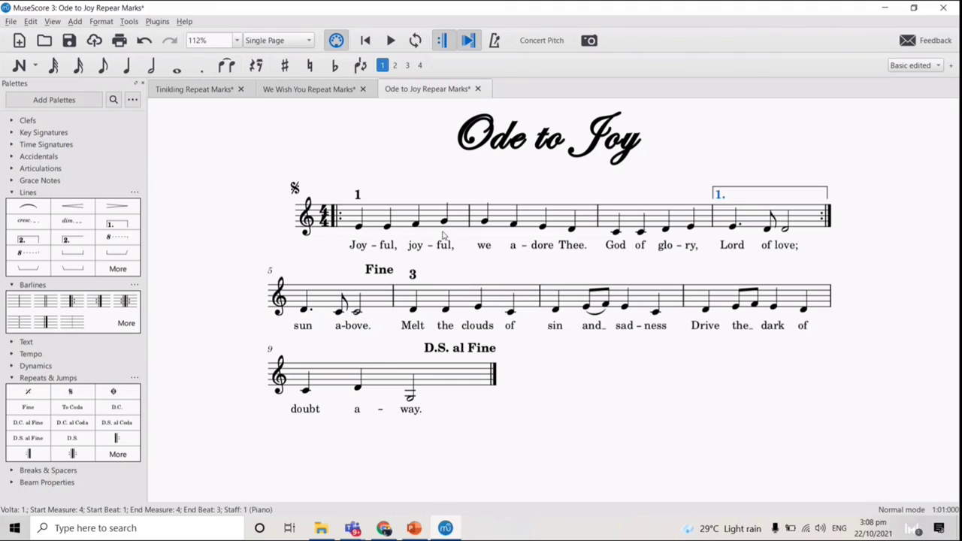
left_click_drag(33, 244, 293, 286)
left_click(207, 343)
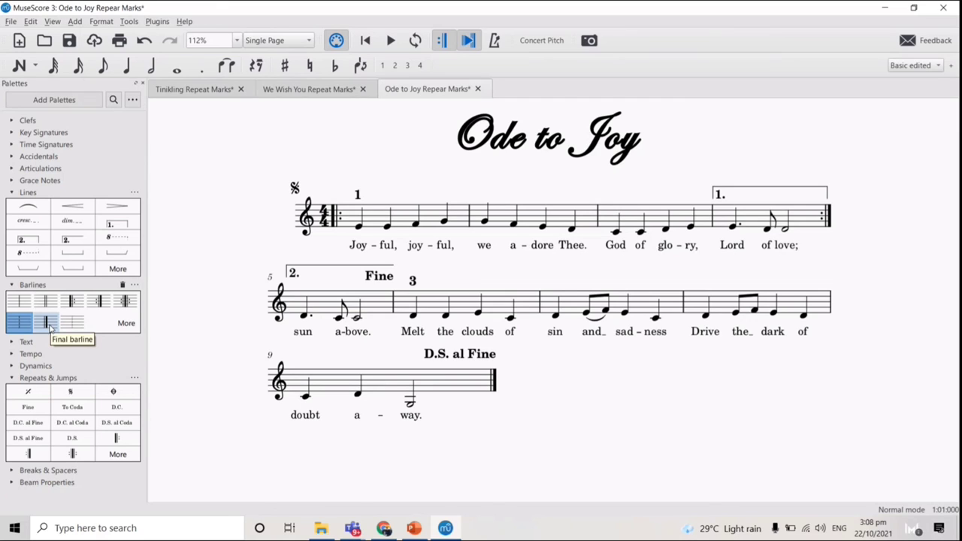
left_click_drag(50, 325, 369, 302)
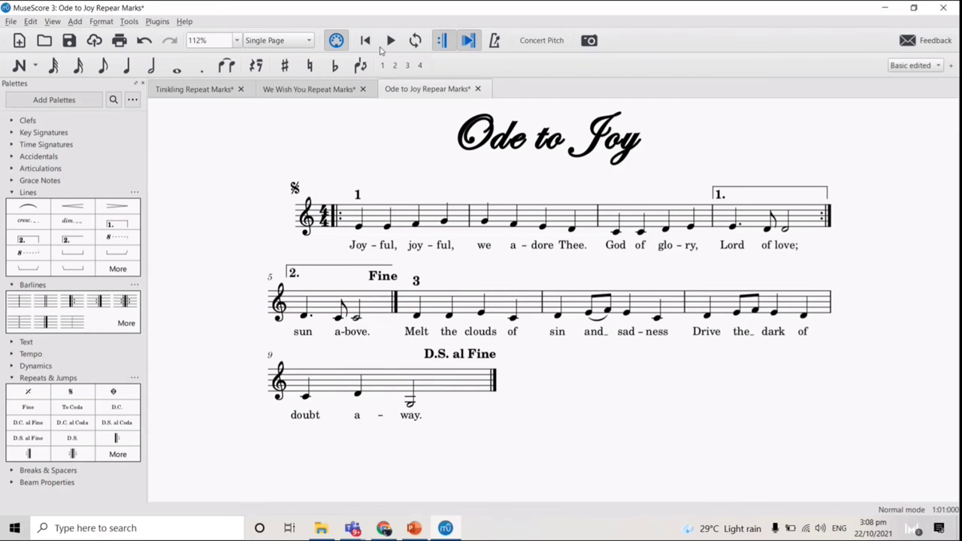
left_click(396, 42)
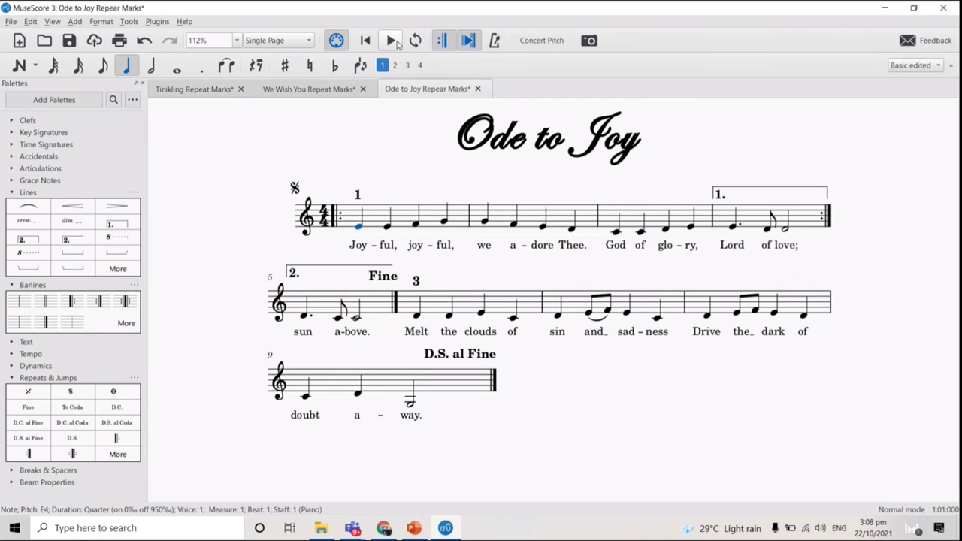
left_click(396, 42)
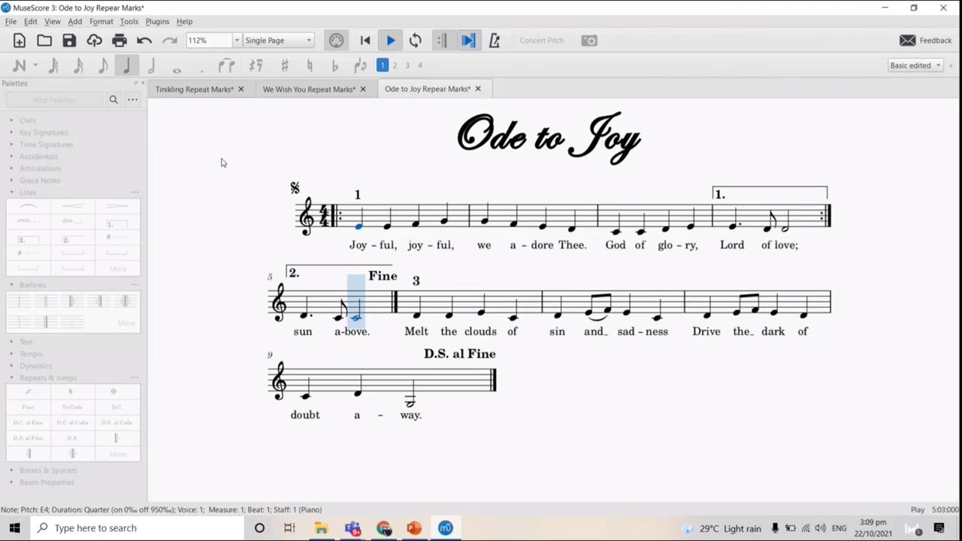
key("space")
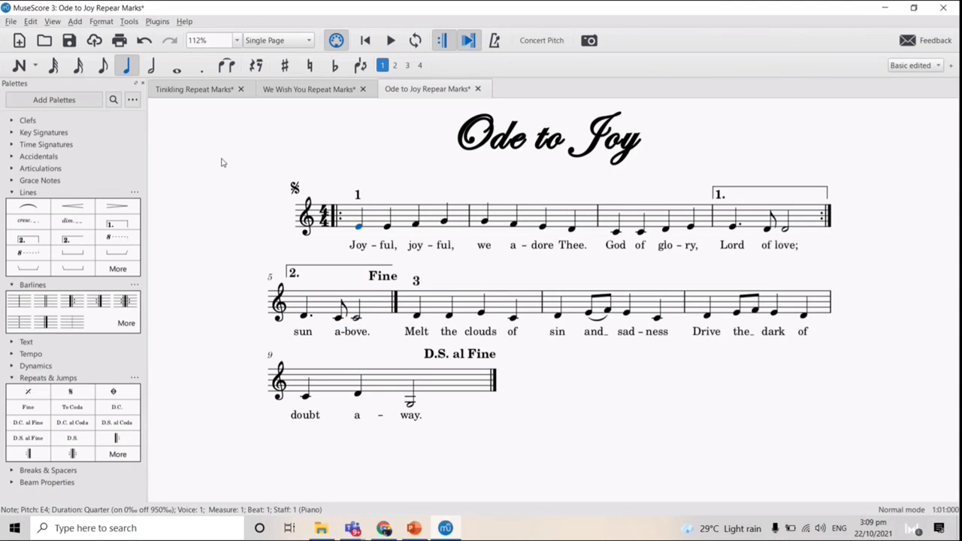
key("Escape")
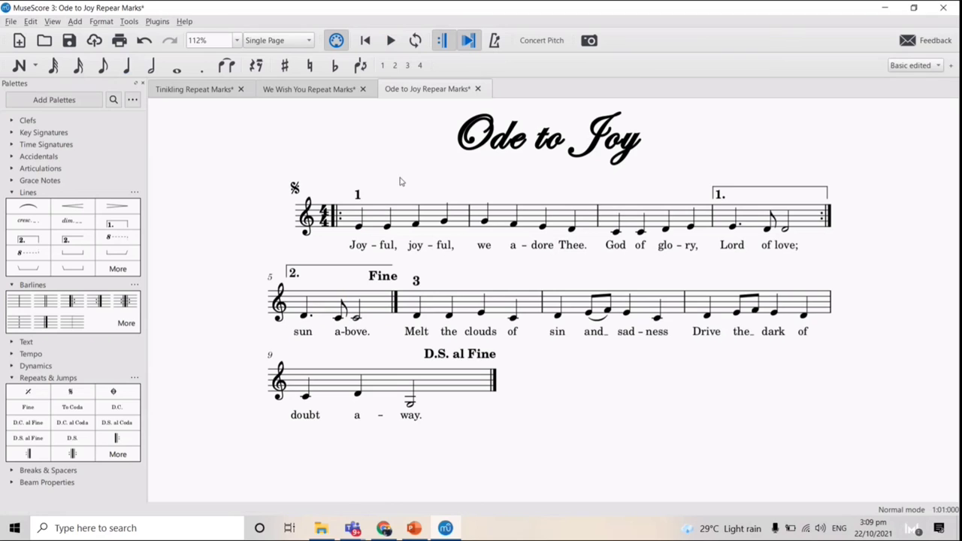
left_click(376, 226)
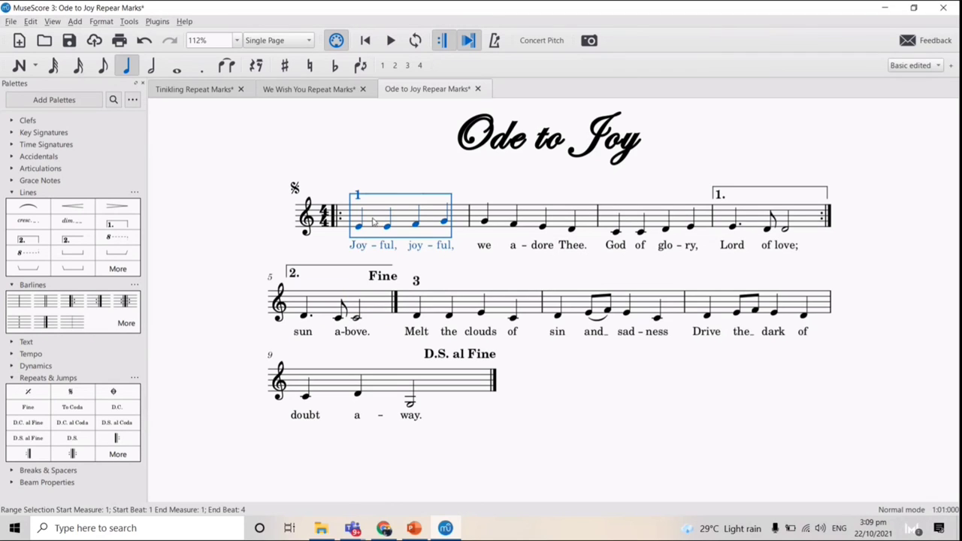
key("Escape")
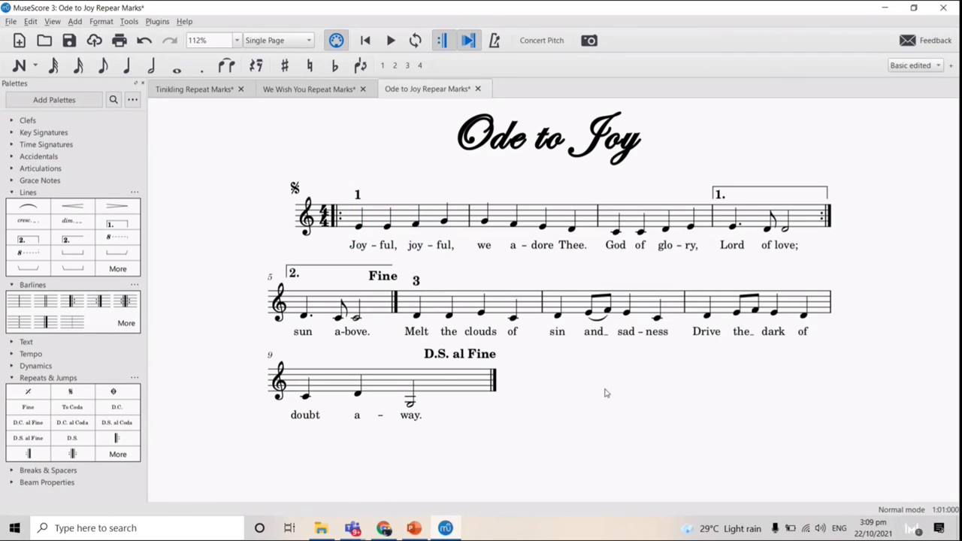
left_click(433, 361)
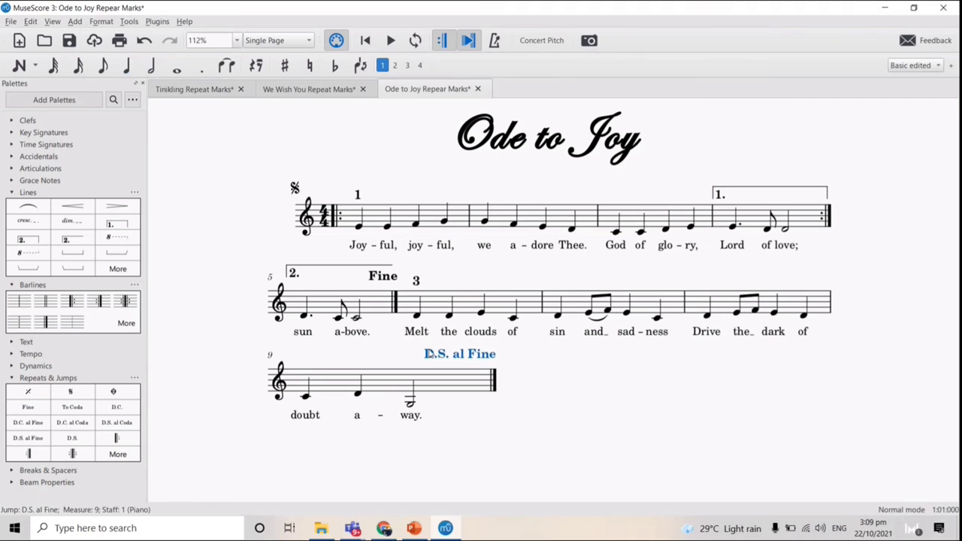
left_click(378, 278)
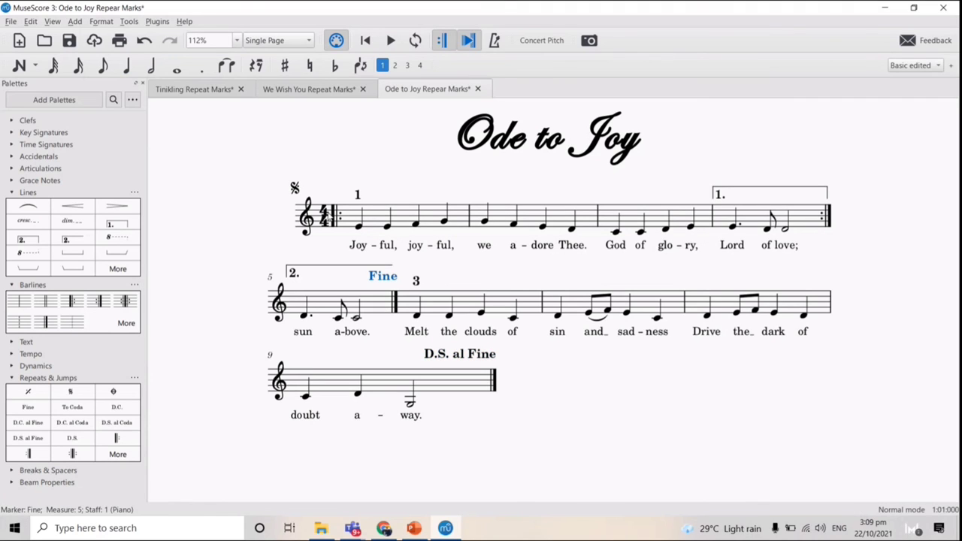
left_click(328, 217)
left_click(830, 218)
left_click(761, 194)
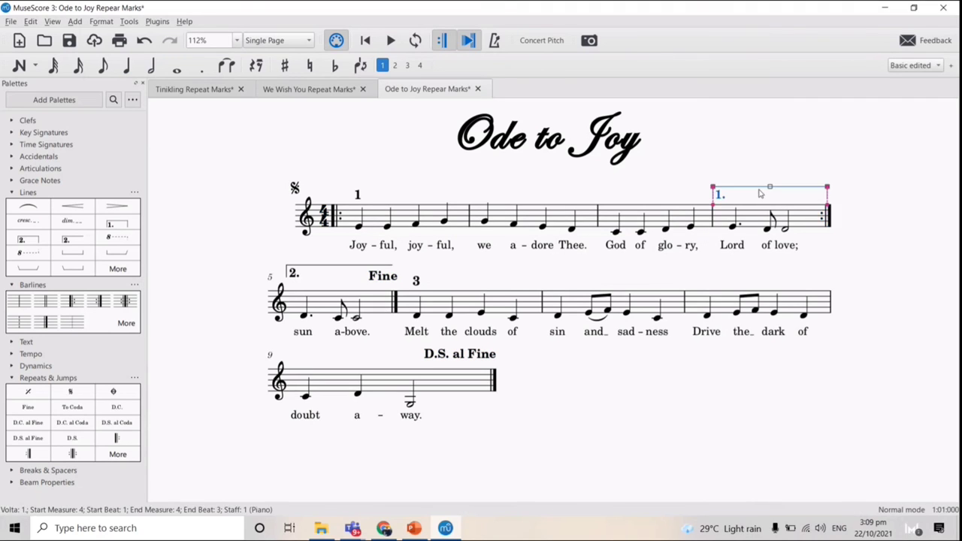
left_click(331, 266)
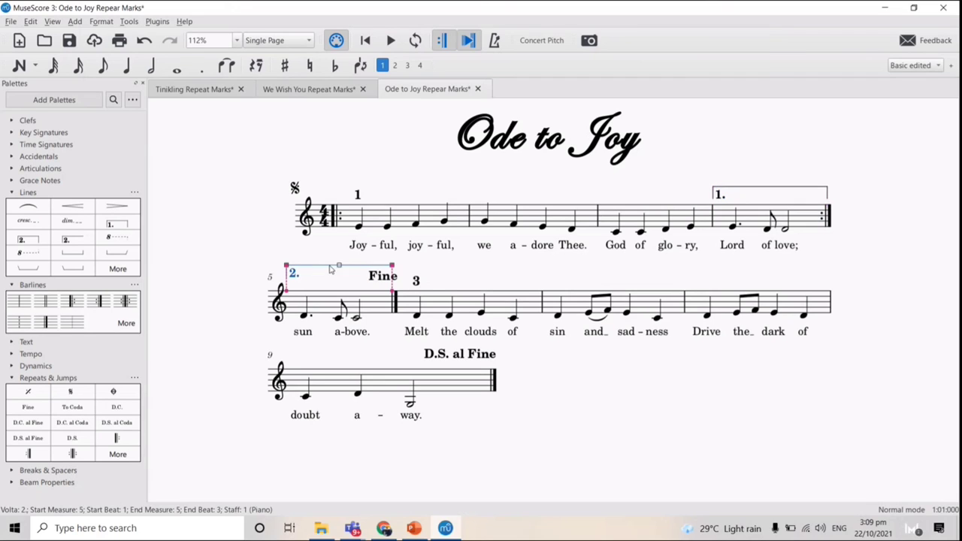
left_click(252, 256)
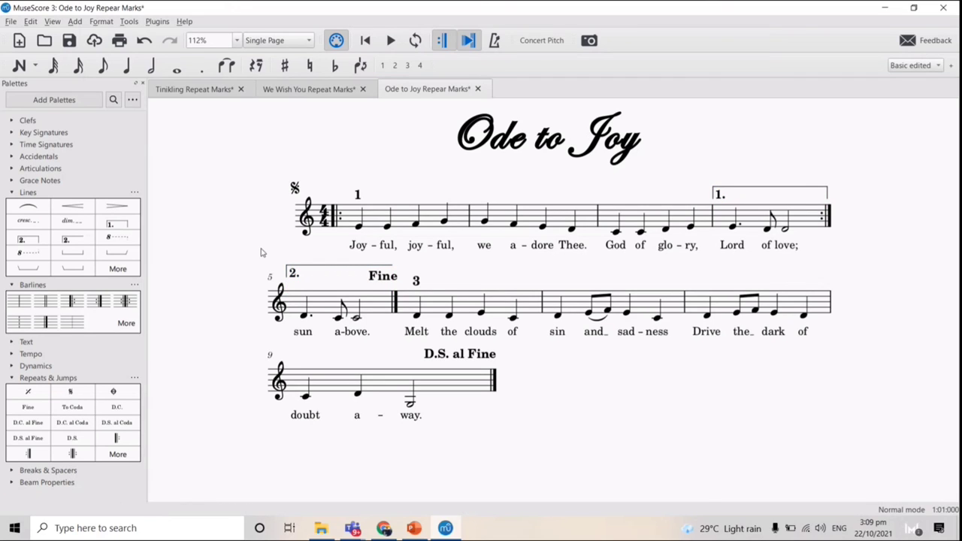